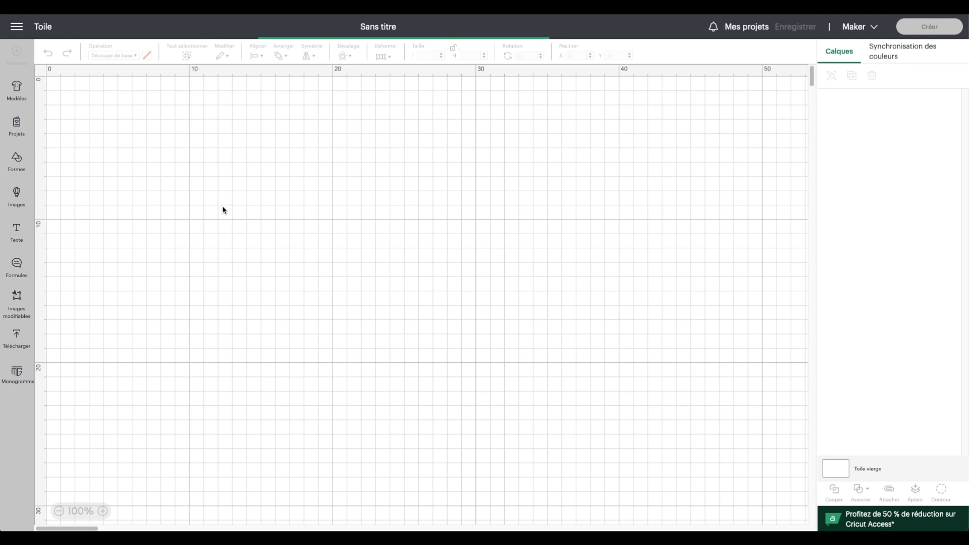
- Set the circle's size to 20 × 20 cm and move it toward the middle of the canvas
click(472, 55)
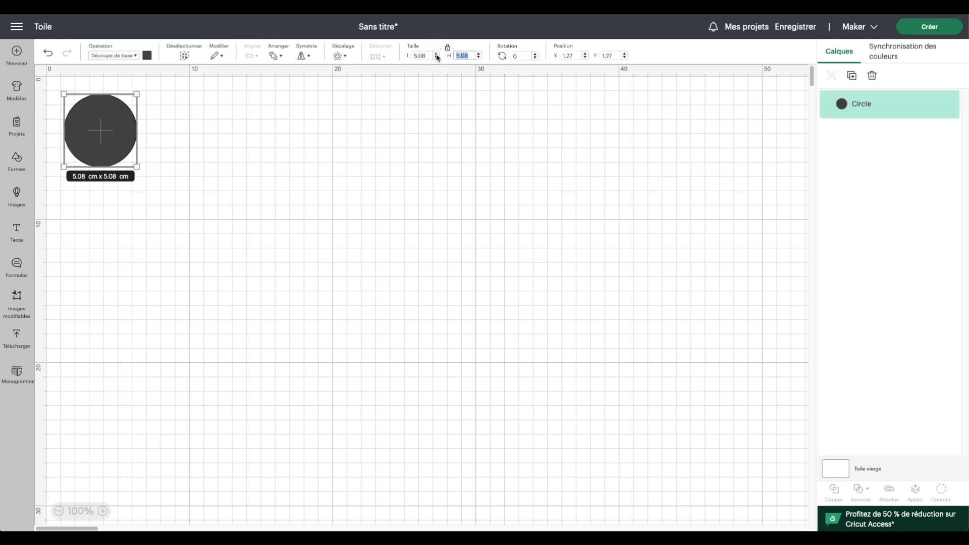
key(Return)
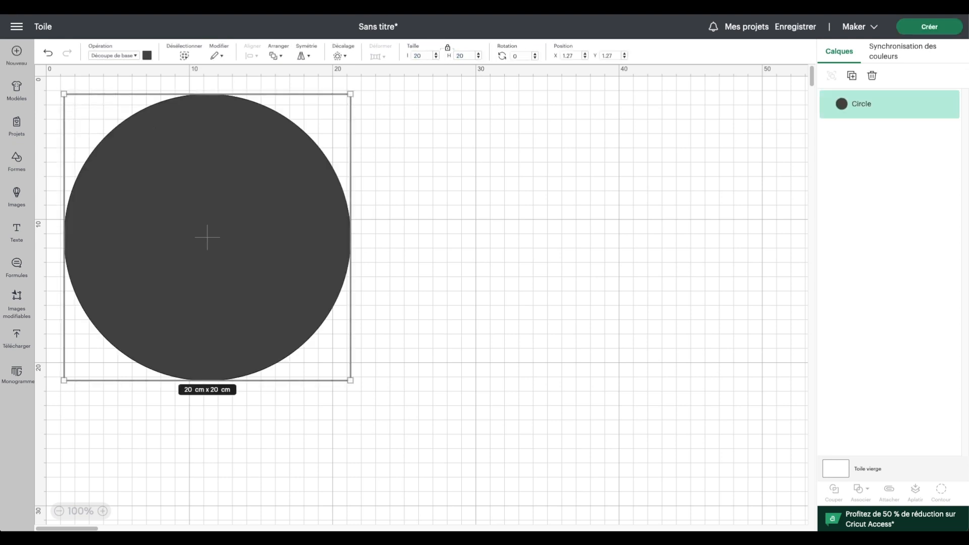
drag(238, 262, 378, 289)
- Change the 20 cm circle's material colour to light grey
click(150, 56)
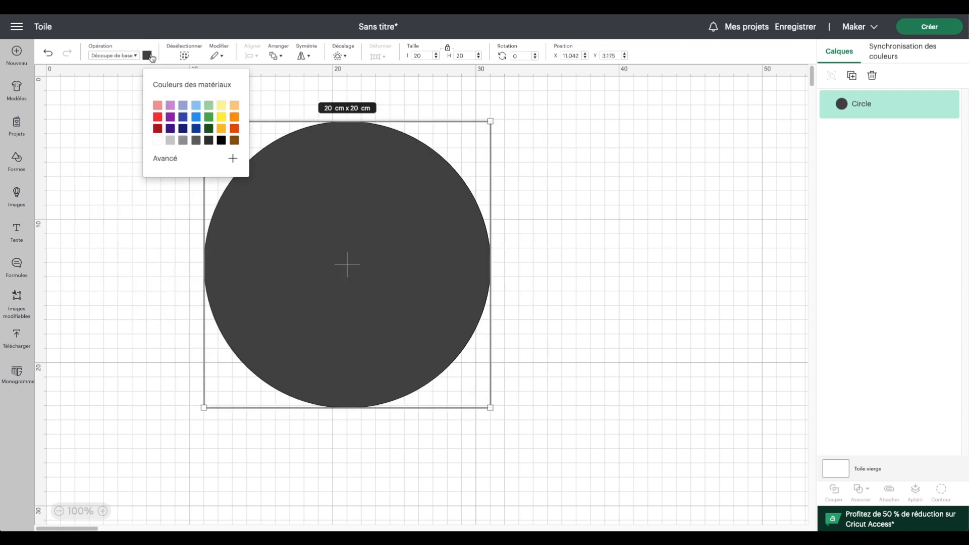
click(170, 140)
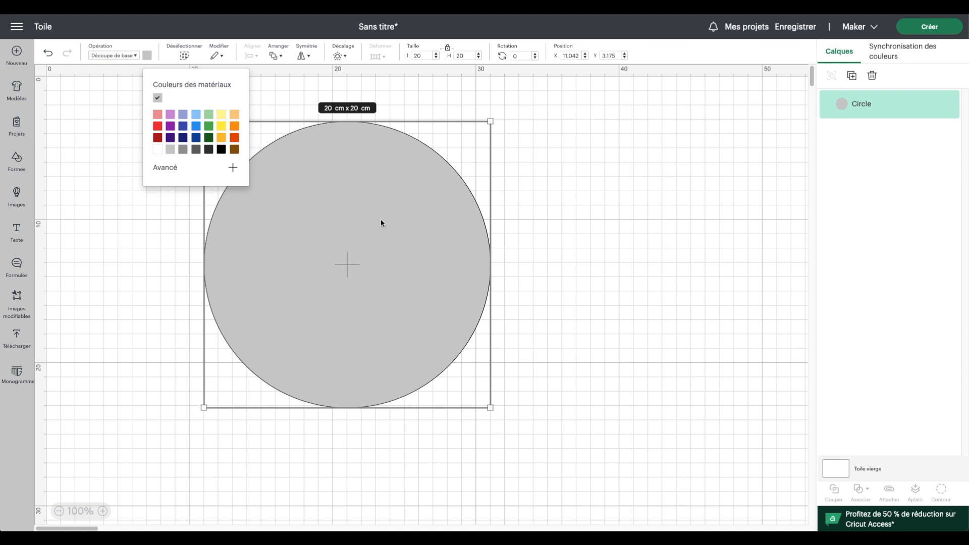
click(346, 300)
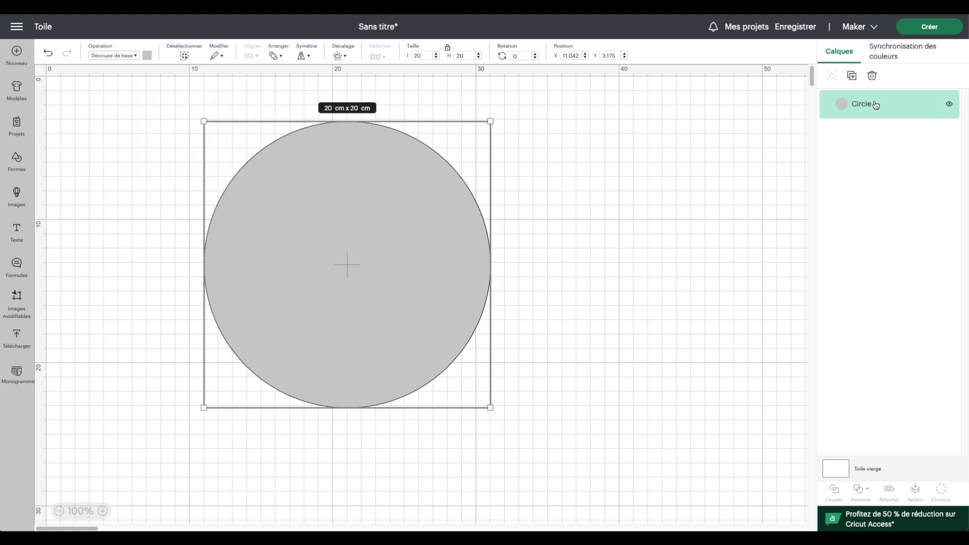
- Duplicate the large circle, resize the copy to 10 × 10 cm and place it outside the large circle's upper-right edge
click(858, 78)
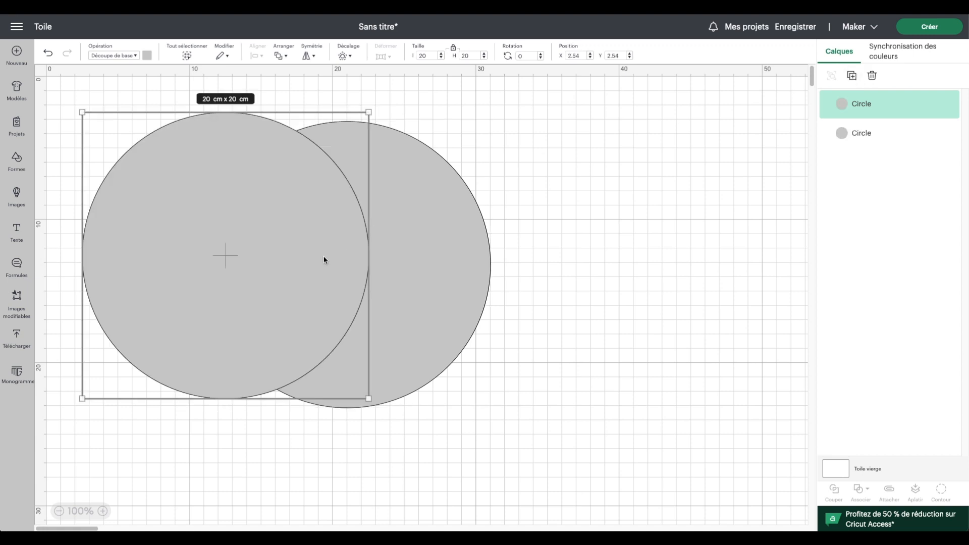
click(463, 56)
text(10)
key(Return)
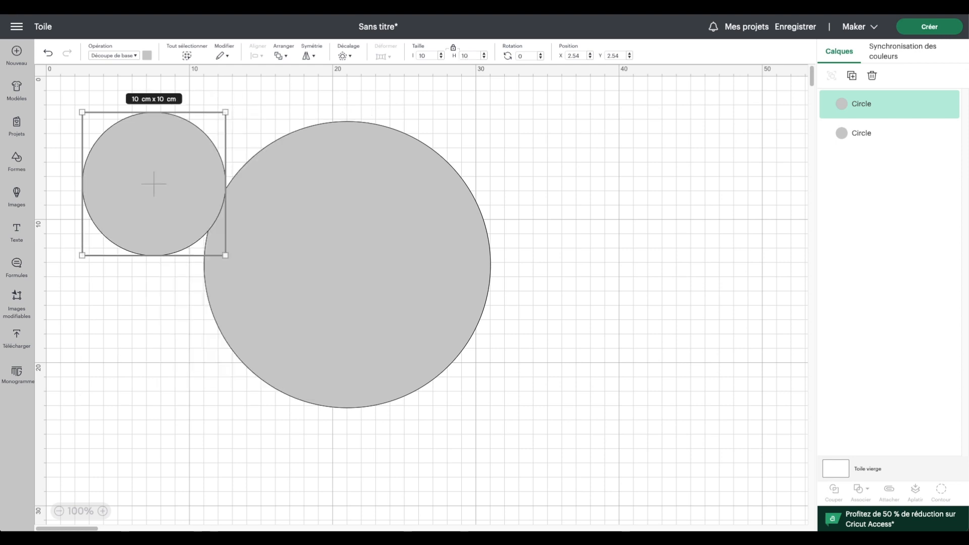
drag(176, 162, 607, 172)
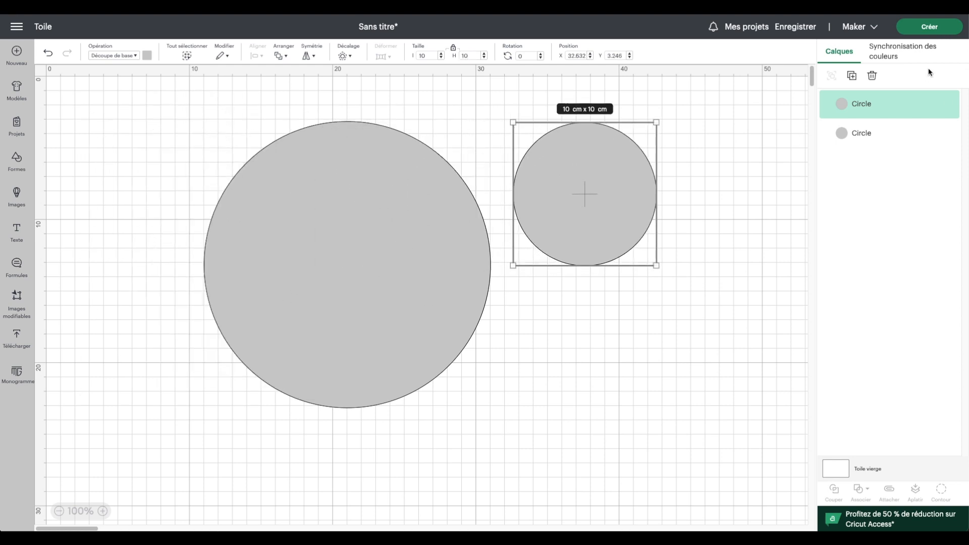
- Duplicate the 10 cm circle twice, leaving one outside the large circle's upper left and placing two in its upper and lower halves
click(852, 76)
drag(203, 231, 149, 178)
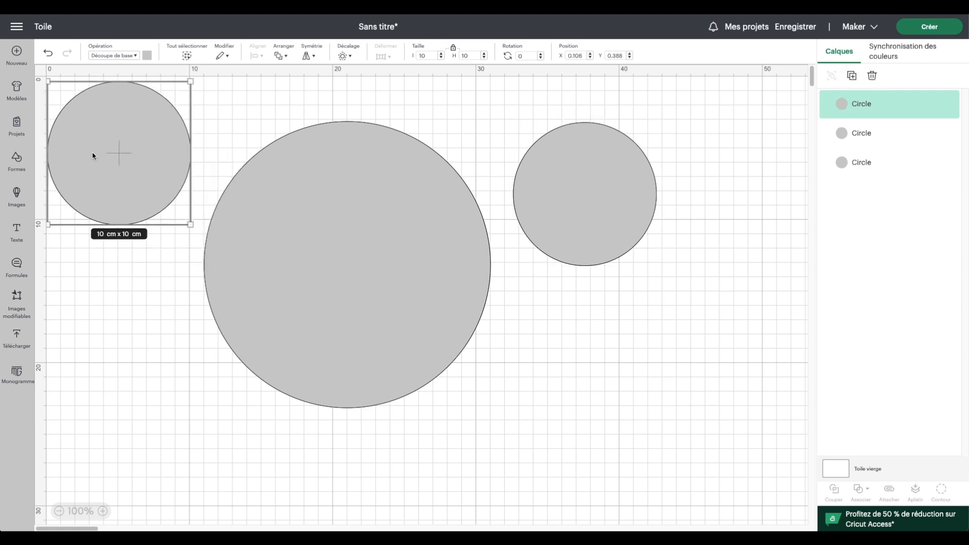
click(643, 198)
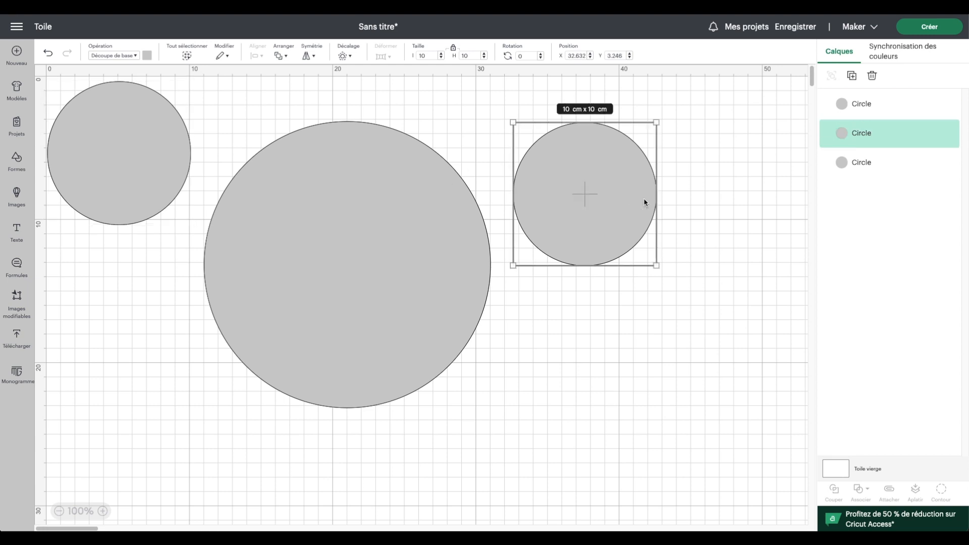
click(853, 76)
drag(606, 197, 351, 202)
drag(214, 237, 370, 343)
- Centre the upper 10 cm circle horizontally on the large circle and align their top edges
drag(315, 94, 353, 167)
click(257, 55)
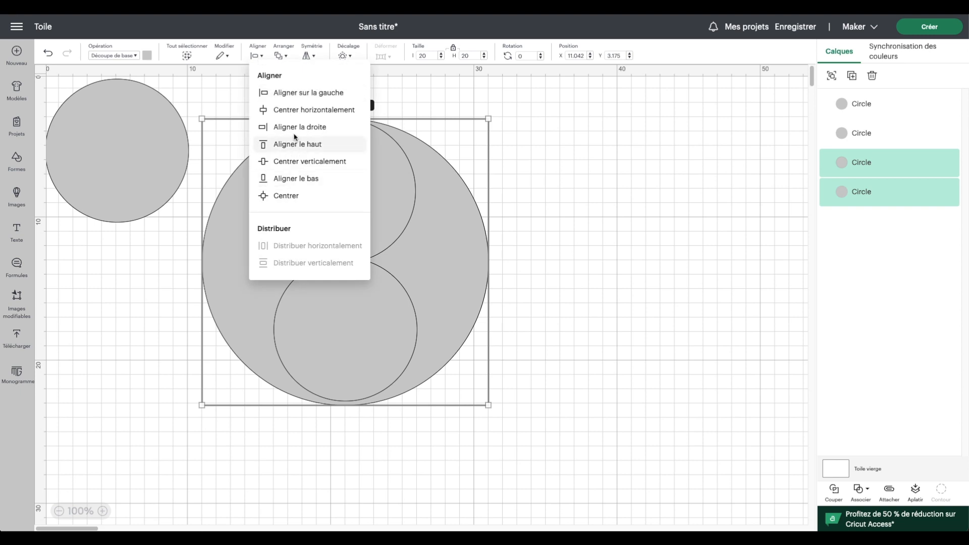
click(299, 111)
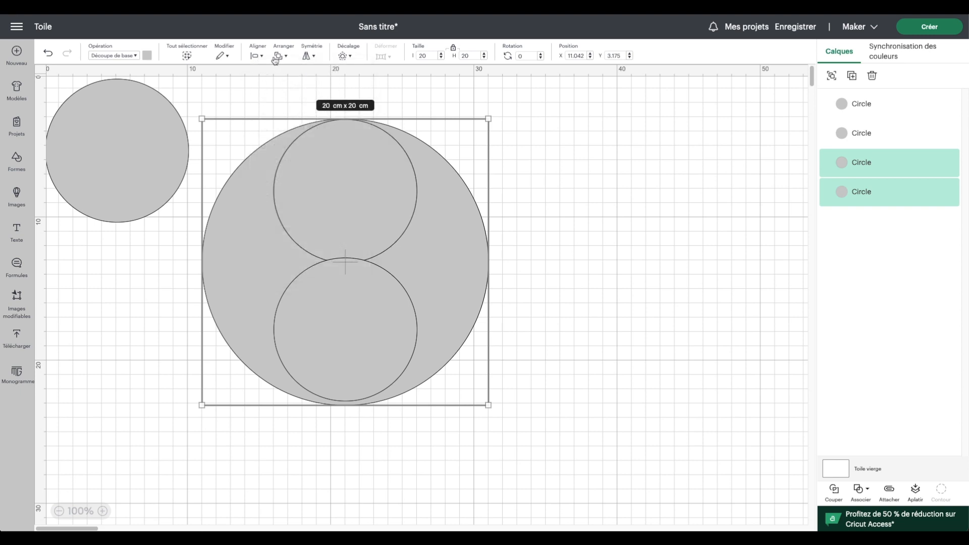
click(256, 56)
click(288, 146)
- Centre the lower 10 cm circle horizontally on the large circle and align their bottom edges
click(354, 413)
drag(376, 437, 347, 390)
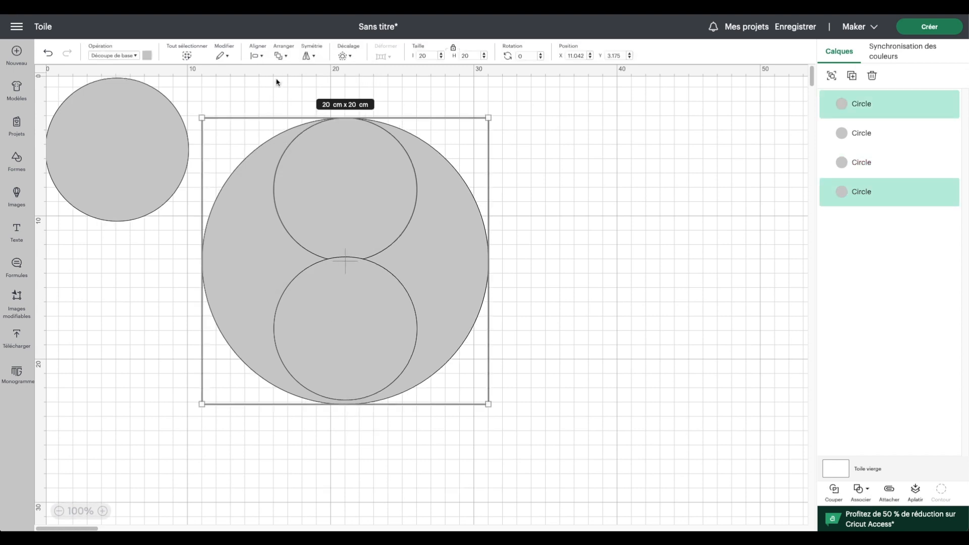
click(261, 56)
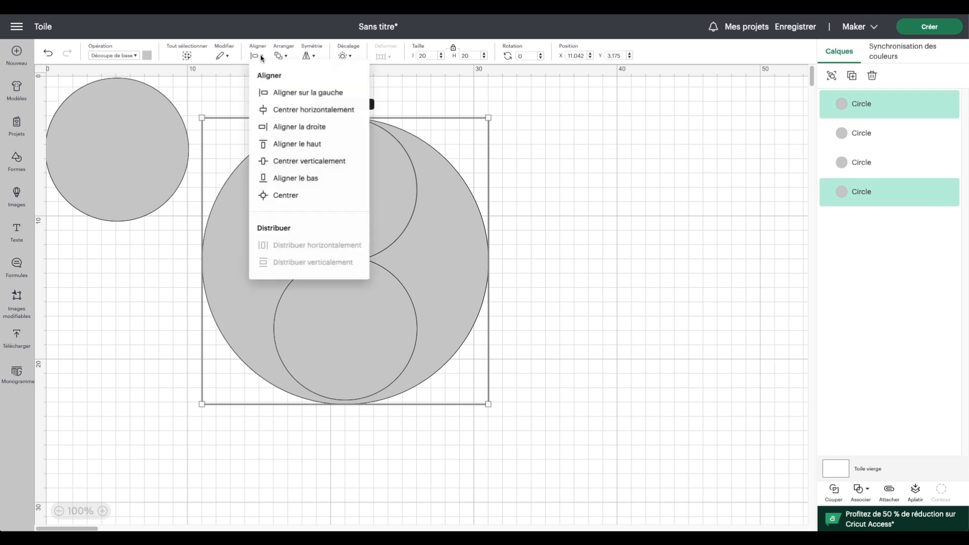
click(309, 110)
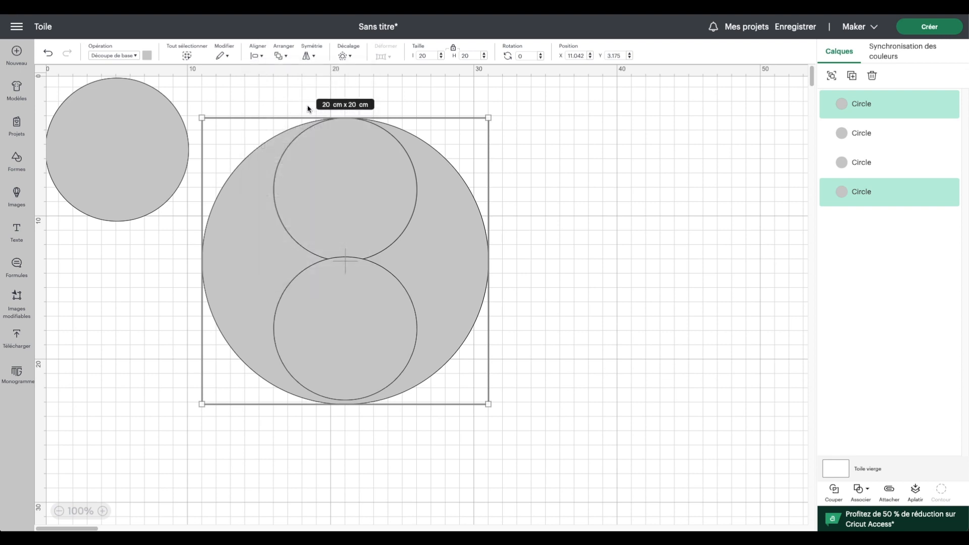
click(258, 55)
click(282, 183)
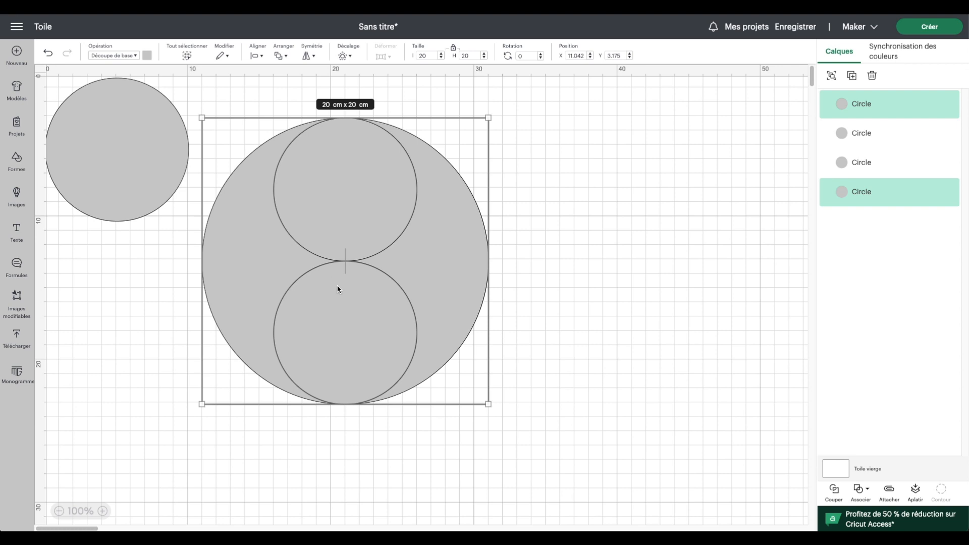
- Nudge the upper 10 cm circle slightly down to a Y position of 3.21
click(597, 320)
click(369, 187)
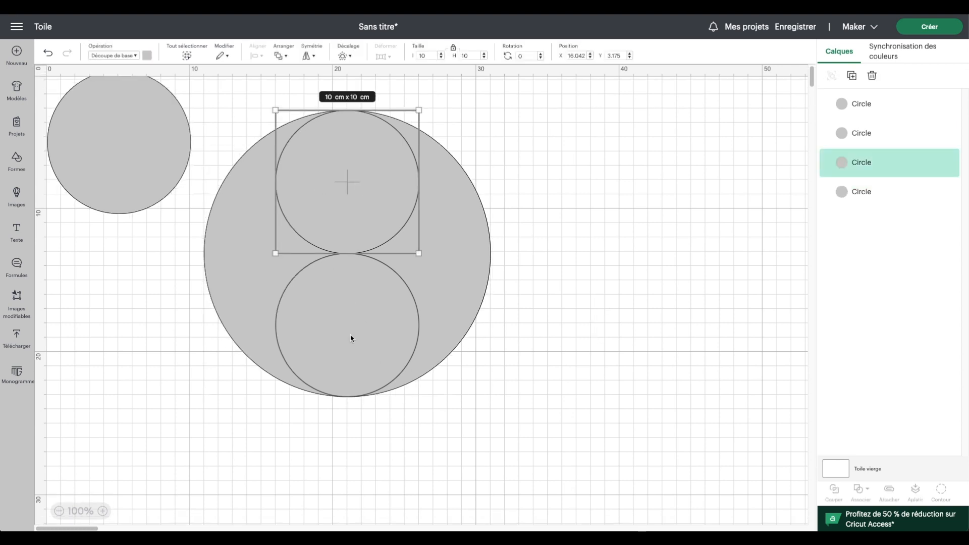
key(Down)
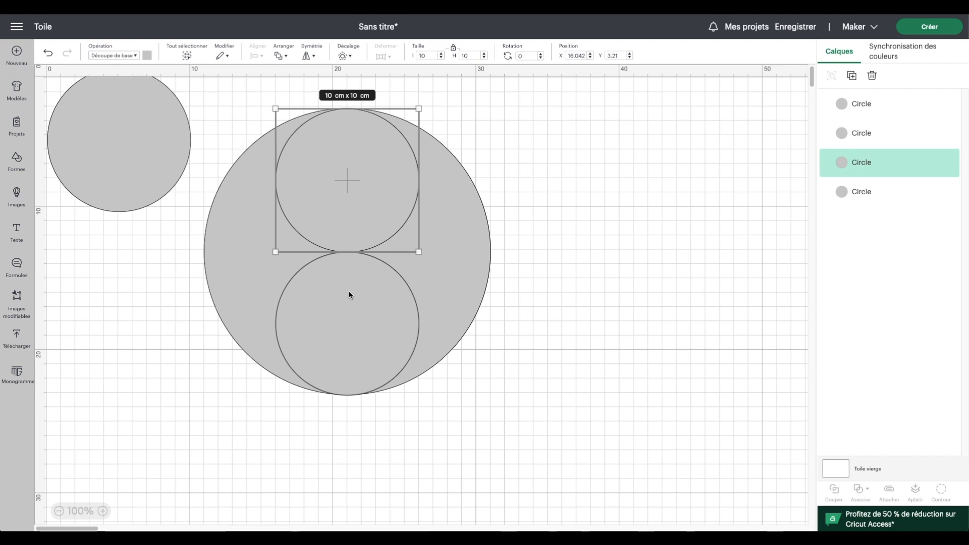
- Weld the upper and lower 10 cm circles into one shape
shift+click(349, 296)
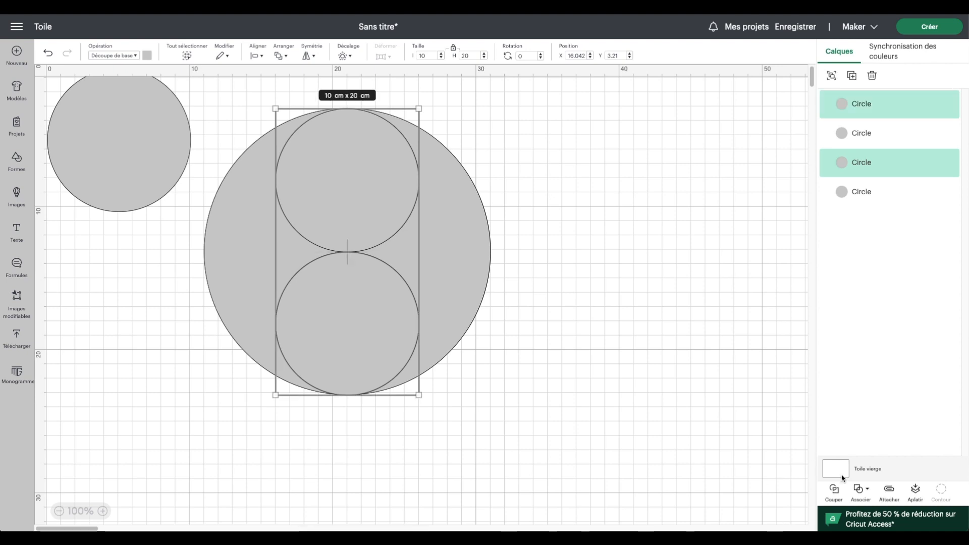
click(861, 500)
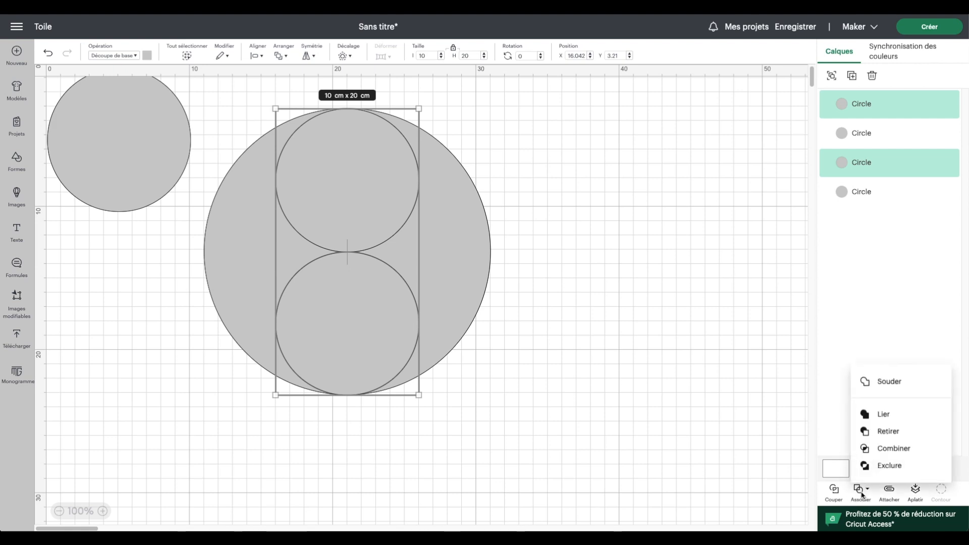
click(882, 384)
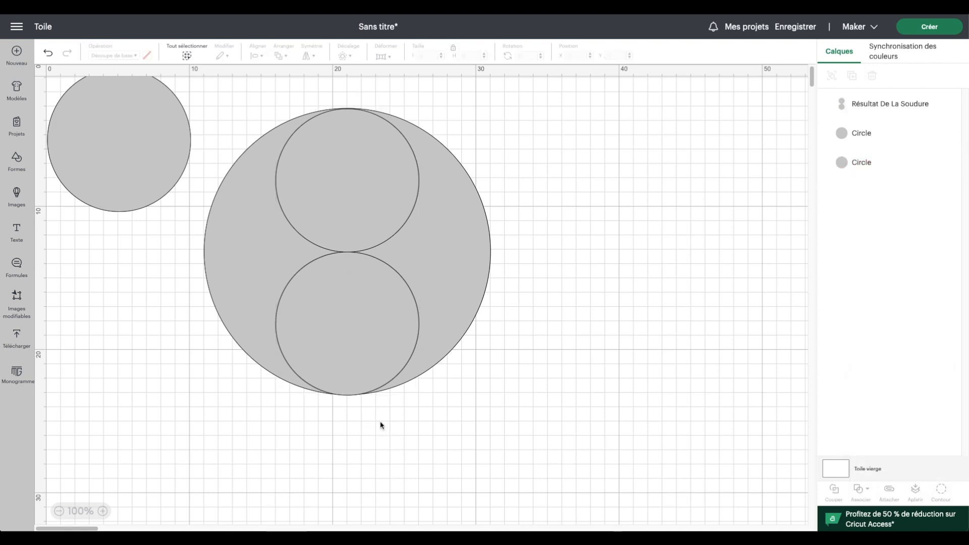
- Subtract the welded double-circle shape from the 20 cm circle with Retirer
drag(410, 431, 351, 352)
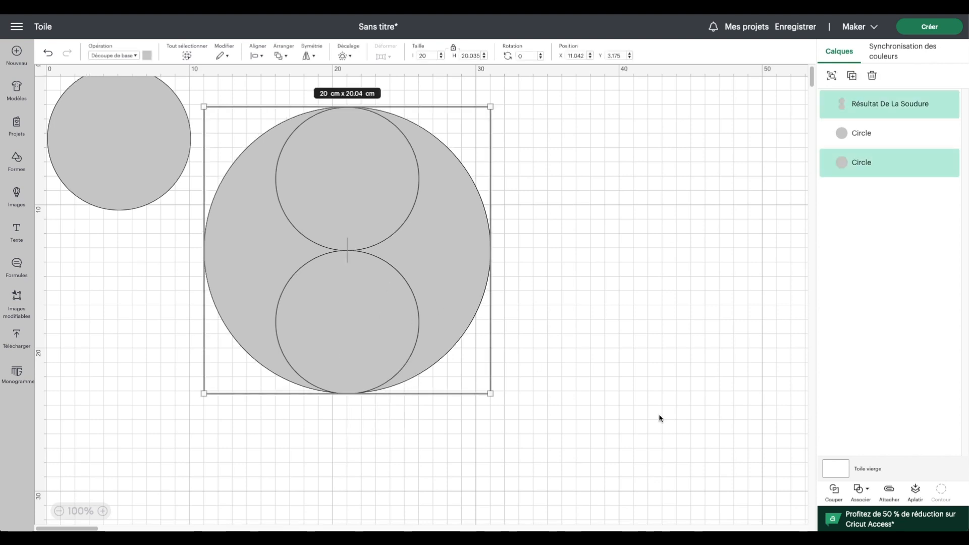
click(866, 490)
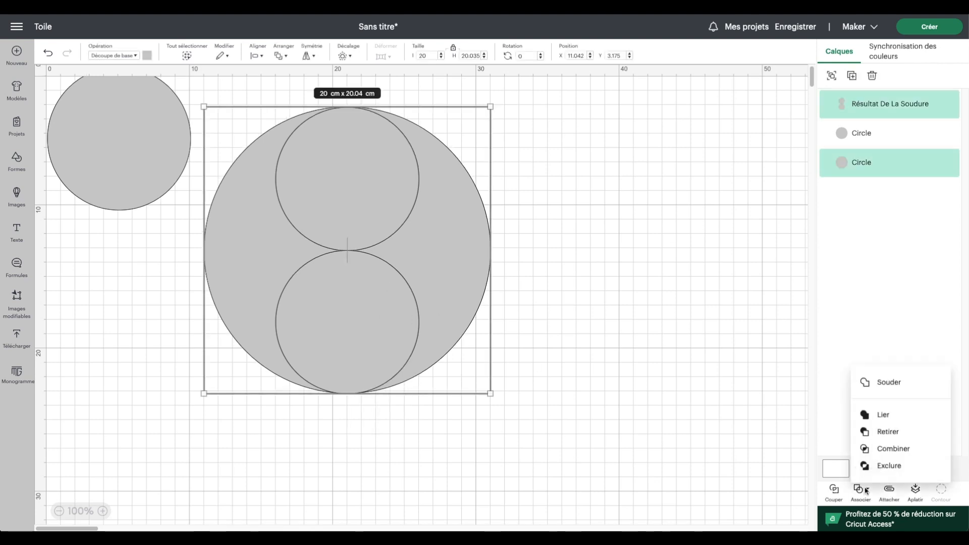
click(873, 432)
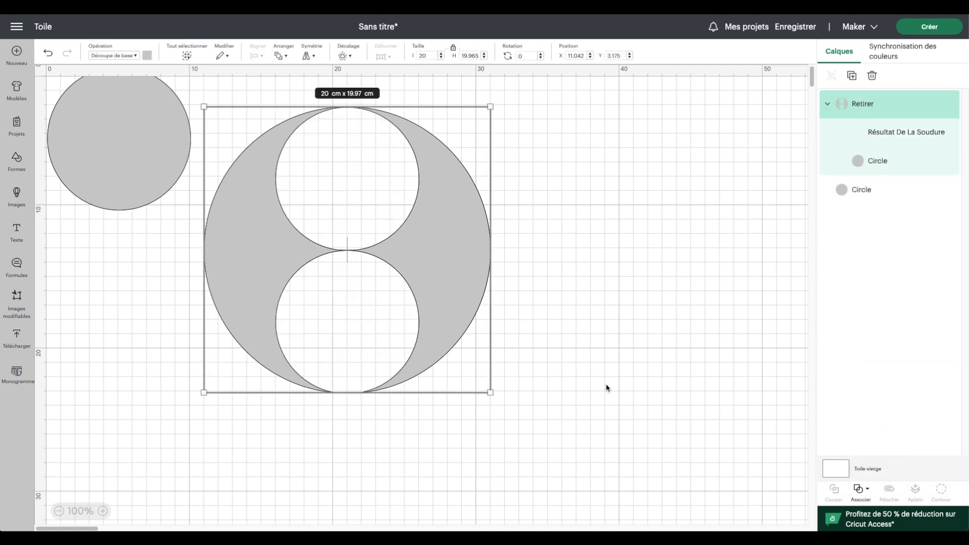
- Move the cut-out large circle to about X 15.45, Y 4.83 and the spare 10 cm circle to about X 4.41, Y 3.92
drag(426, 247, 488, 250)
scroll(269, 211, right, 1)
drag(298, 228, 300, 250)
drag(114, 162, 173, 214)
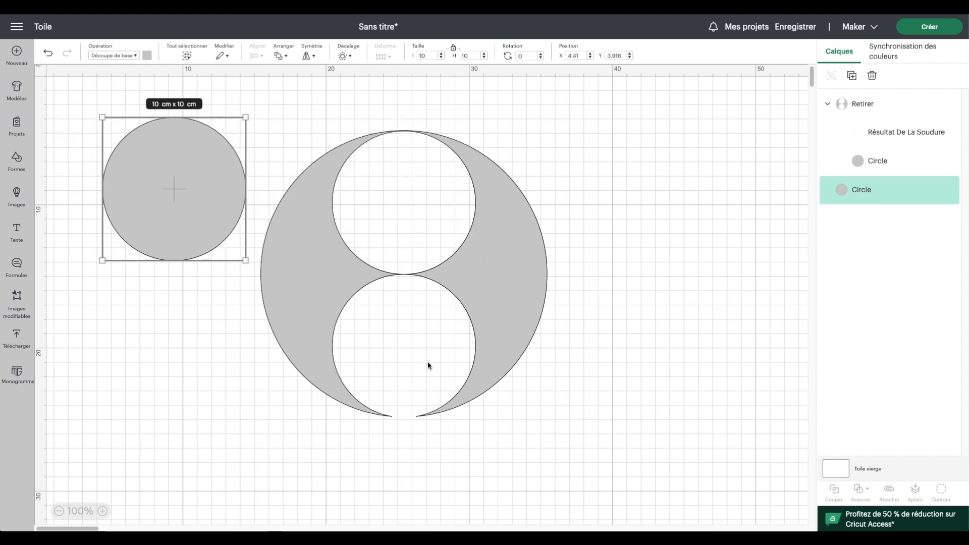
- Align the welded shape and large circle inside the Retirer group along their top edges and centre them horizontally
click(375, 84)
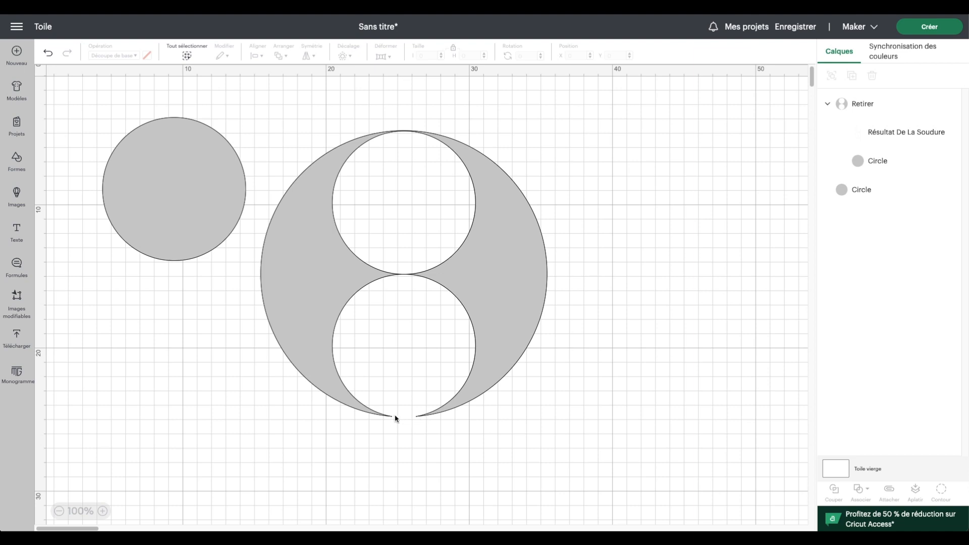
scroll(408, 132, down, 2)
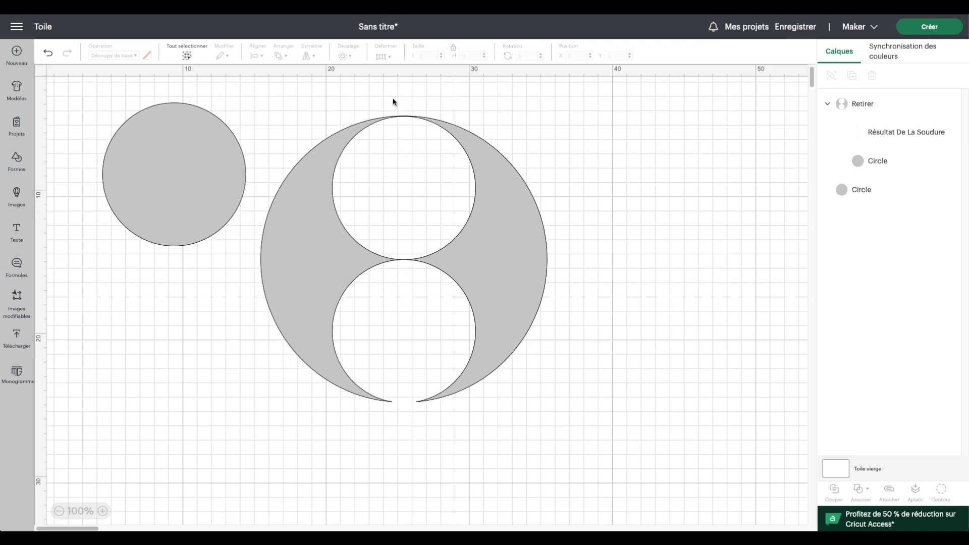
click(862, 108)
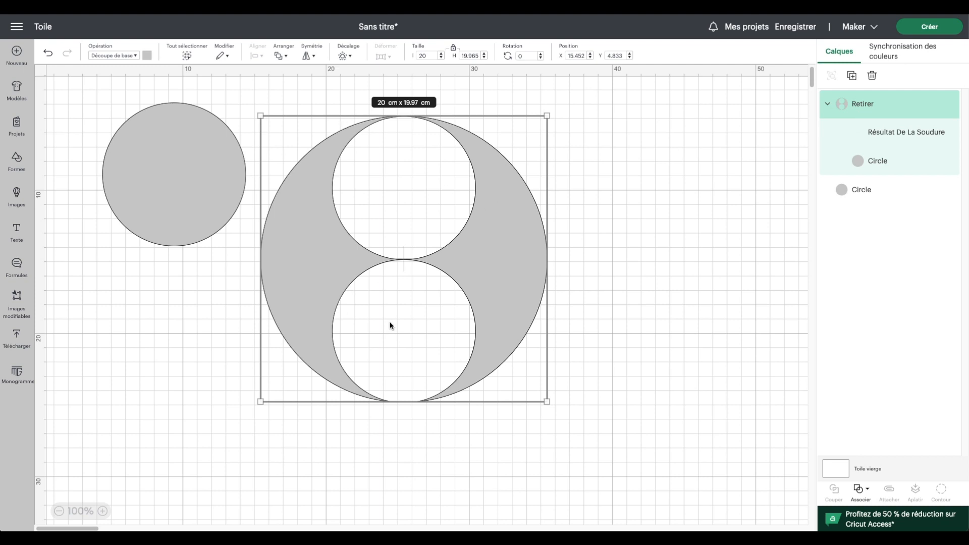
click(897, 134)
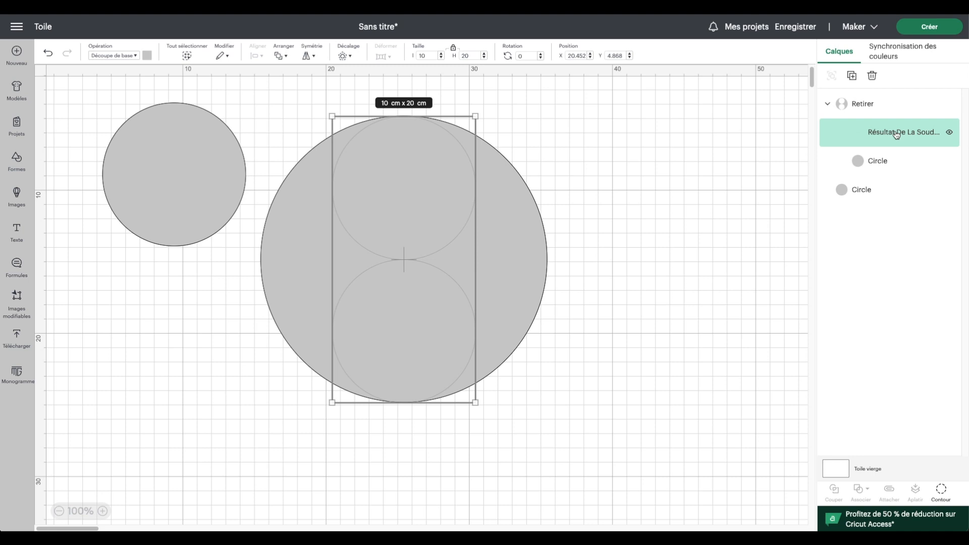
shift+click(887, 160)
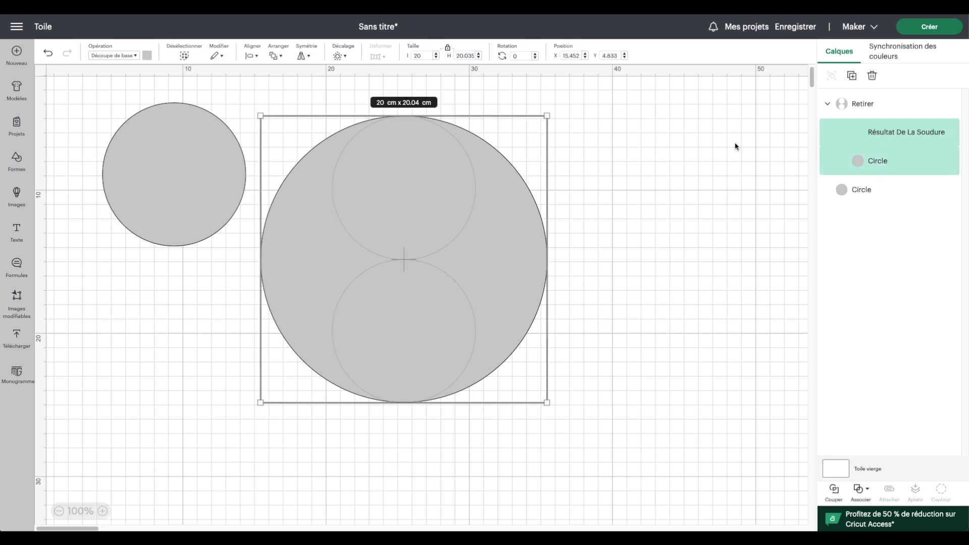
click(254, 57)
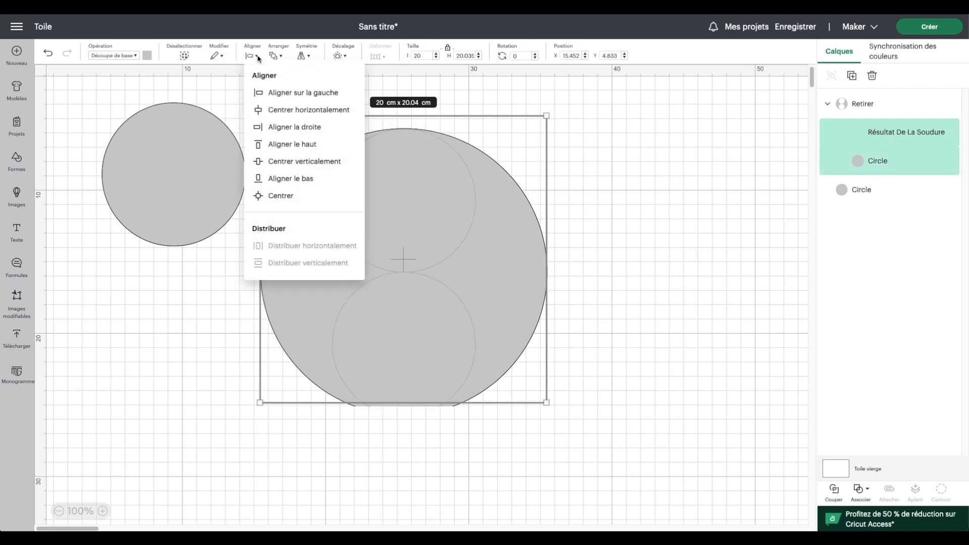
click(299, 144)
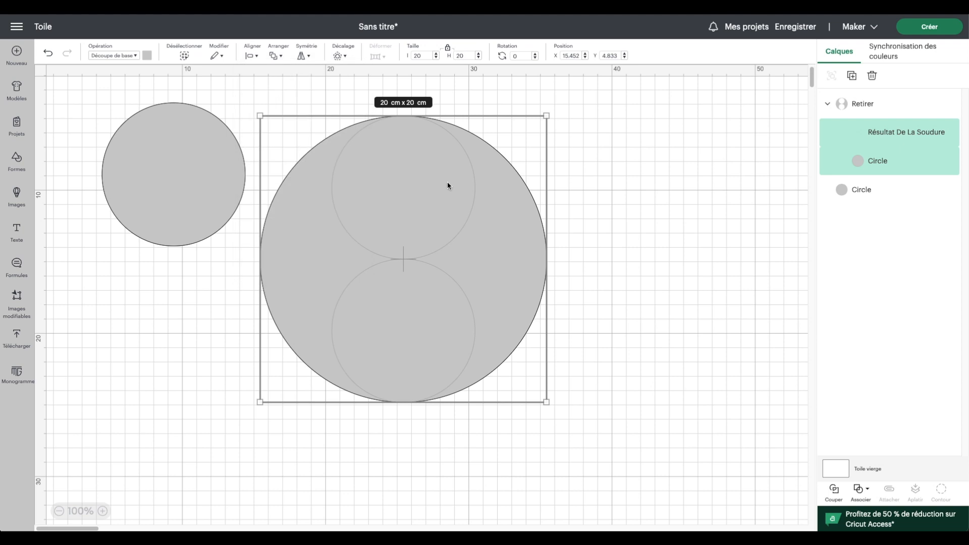
click(256, 57)
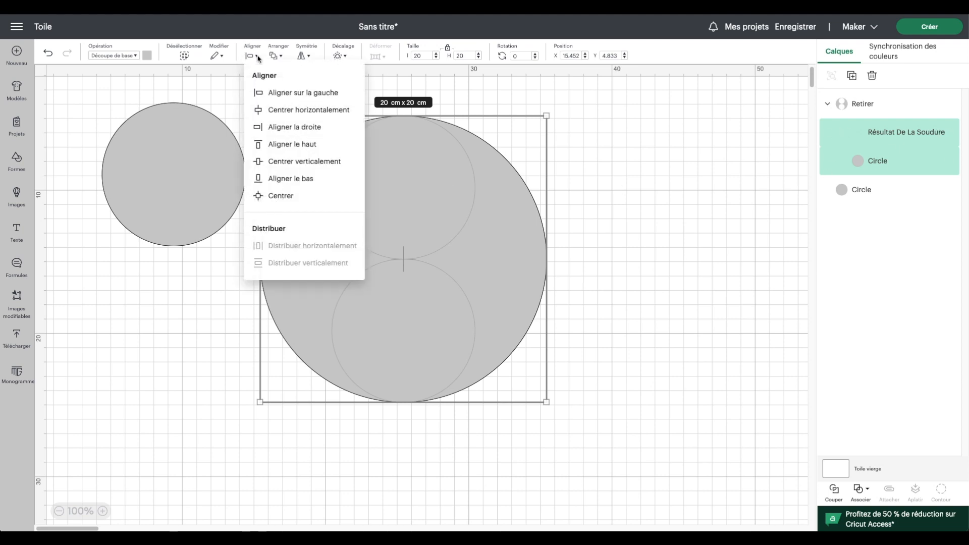
click(295, 113)
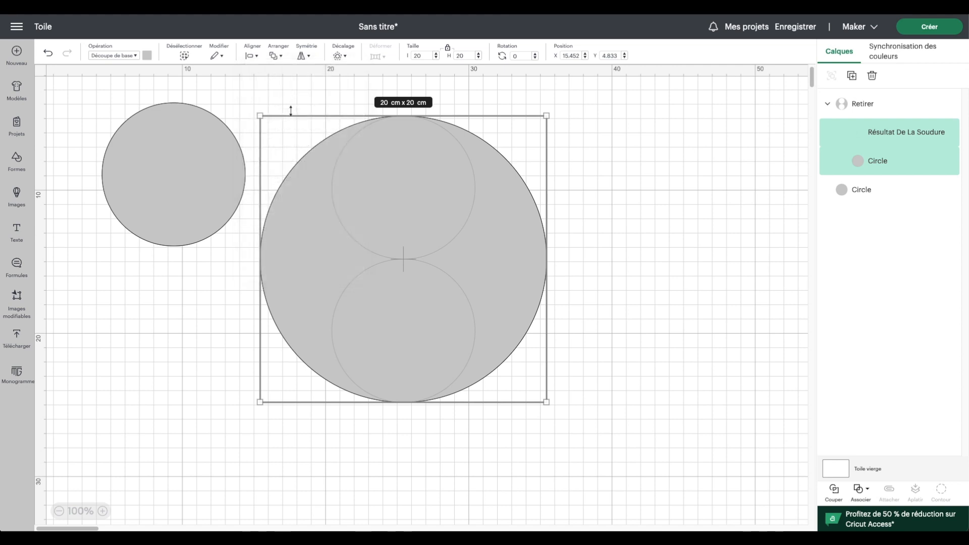
click(660, 249)
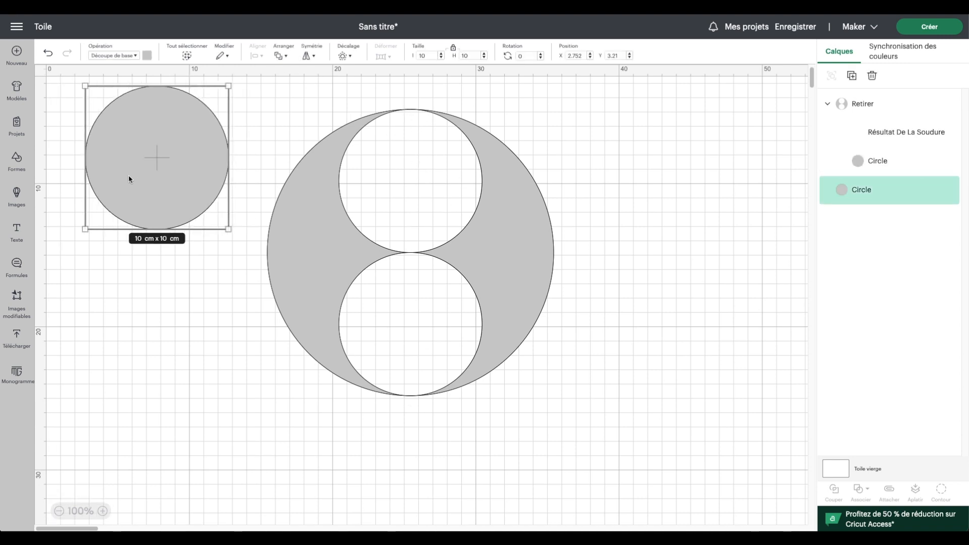
- Move the spare 10 cm circle over the upper hole at about X 20.36, Y 4.83 and colour it white
drag(128, 175, 380, 201)
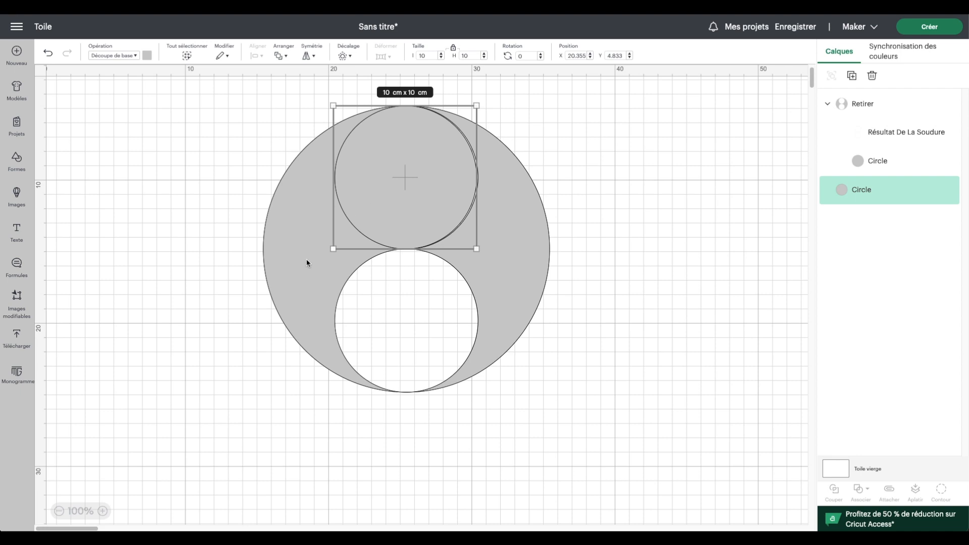
click(147, 55)
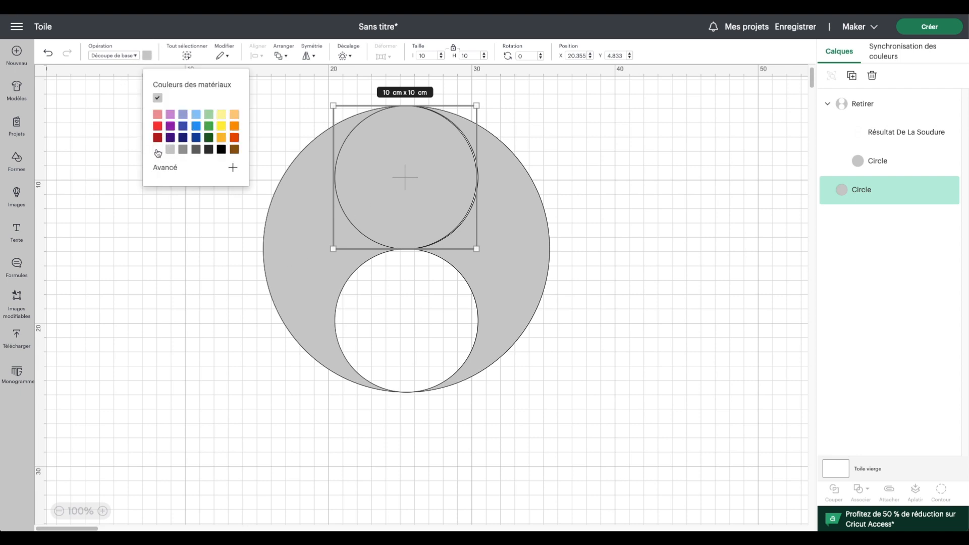
click(158, 150)
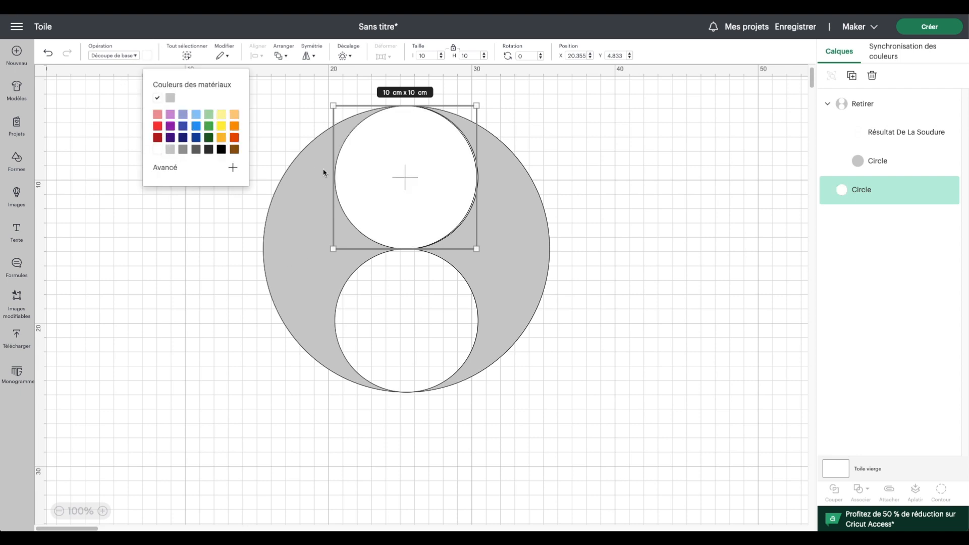
- Duplicate the white circle, place the copy over the lower hole at about X 20.18, Y 14.64, and colour it black
click(851, 76)
drag(107, 136, 375, 286)
click(147, 57)
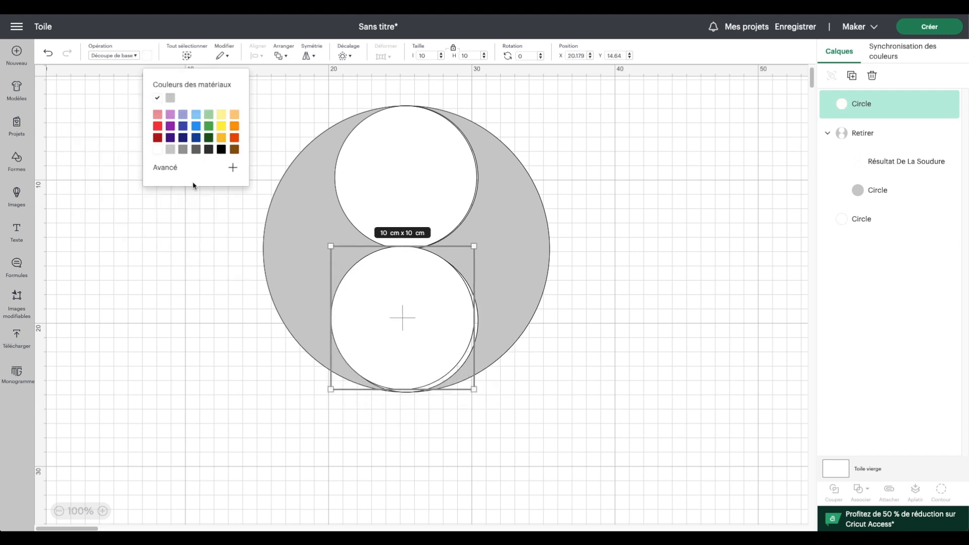
click(221, 150)
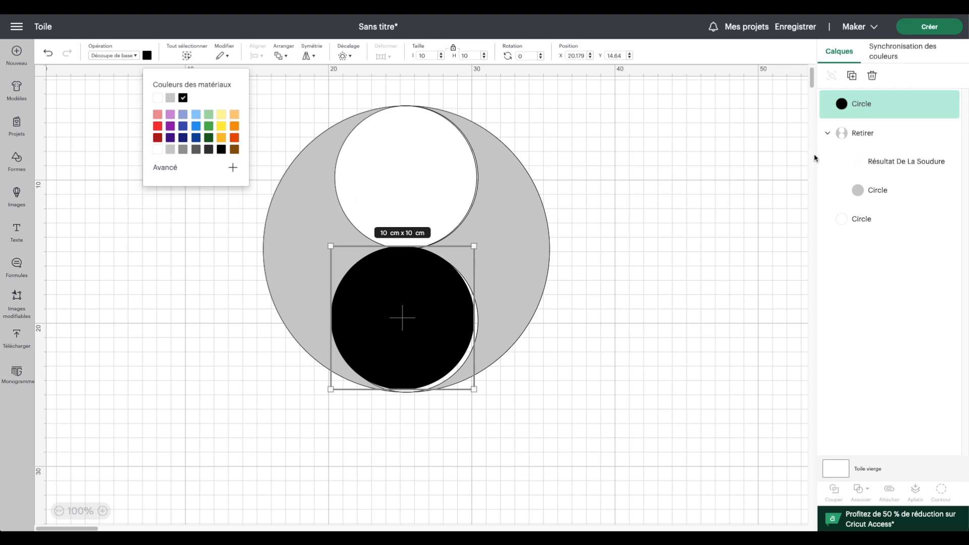
- Duplicate the black circle as a 2.5 cm dot inside the white circle at about X 24.13, Y 8.75
click(851, 75)
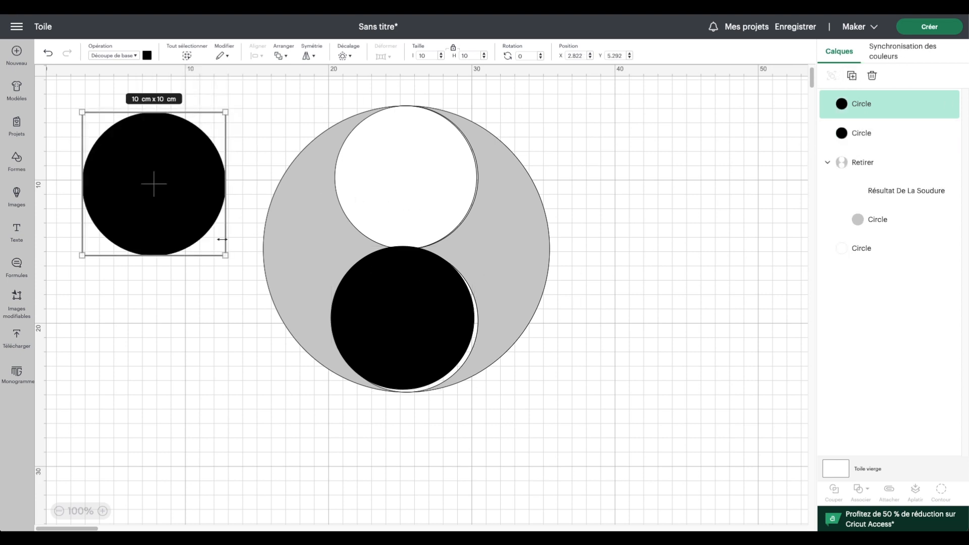
drag(225, 255, 412, 184)
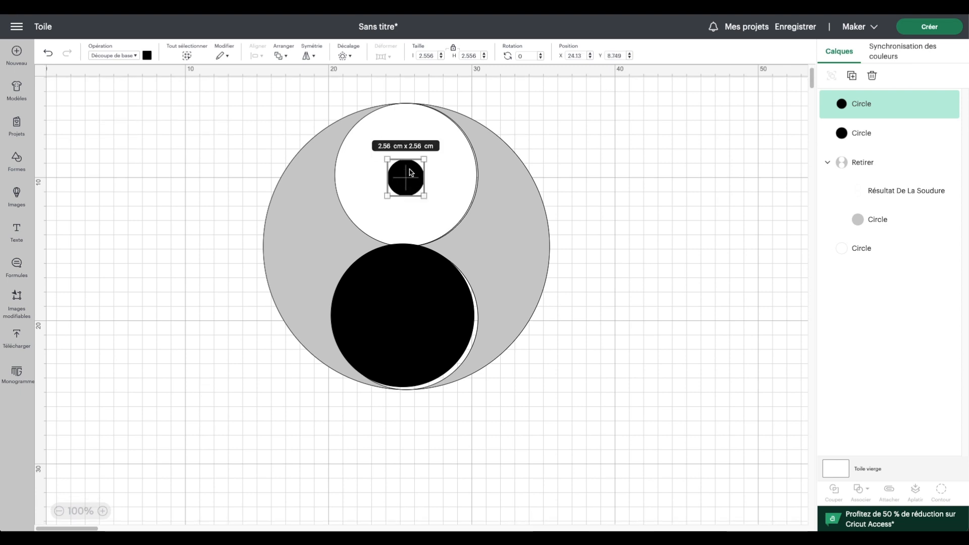
scroll(458, 136, left, 1)
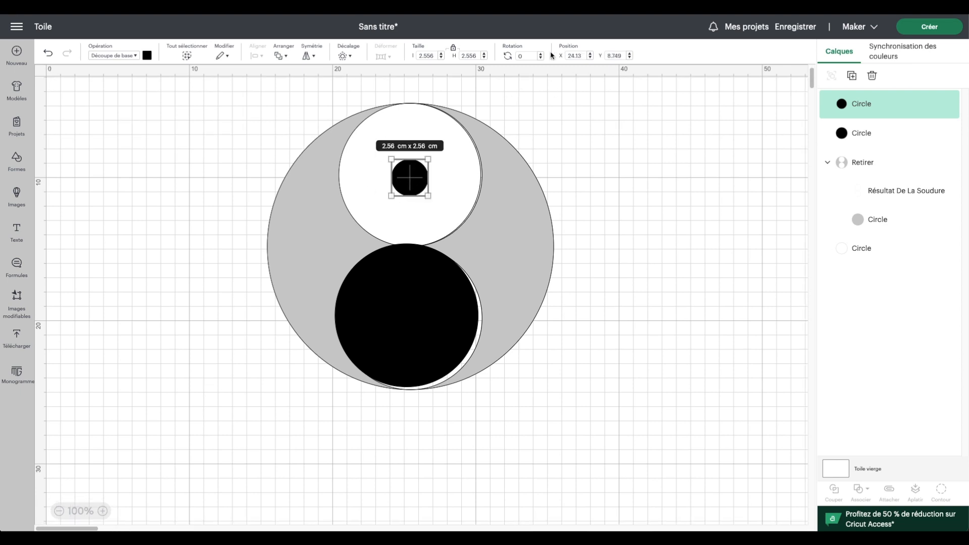
drag(465, 56, 476, 56)
scroll(477, 63, down, 1)
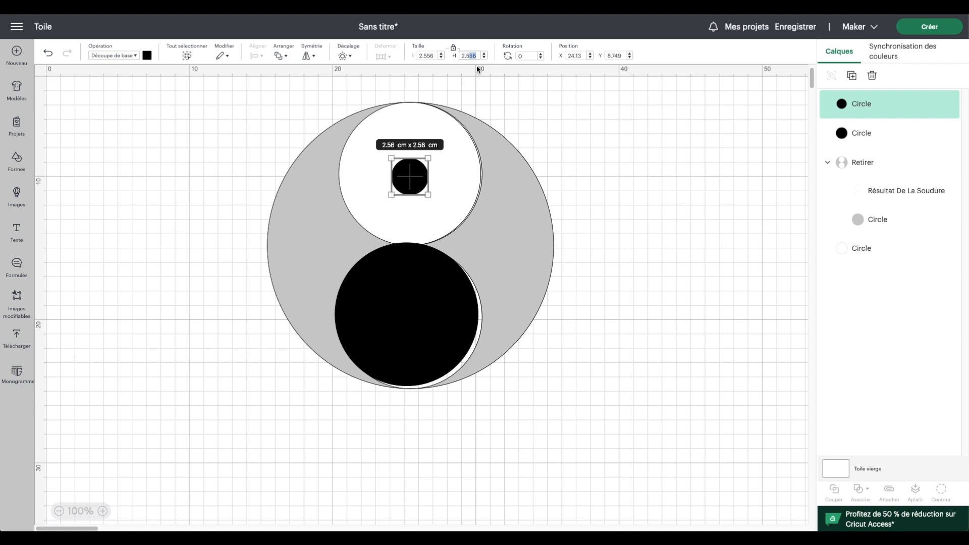
text(5)
- Duplicate the 2.5 cm black dot onto the large black circle at about X 23.92, Y 18.73 and colour the copy white
click(851, 75)
drag(89, 106, 410, 316)
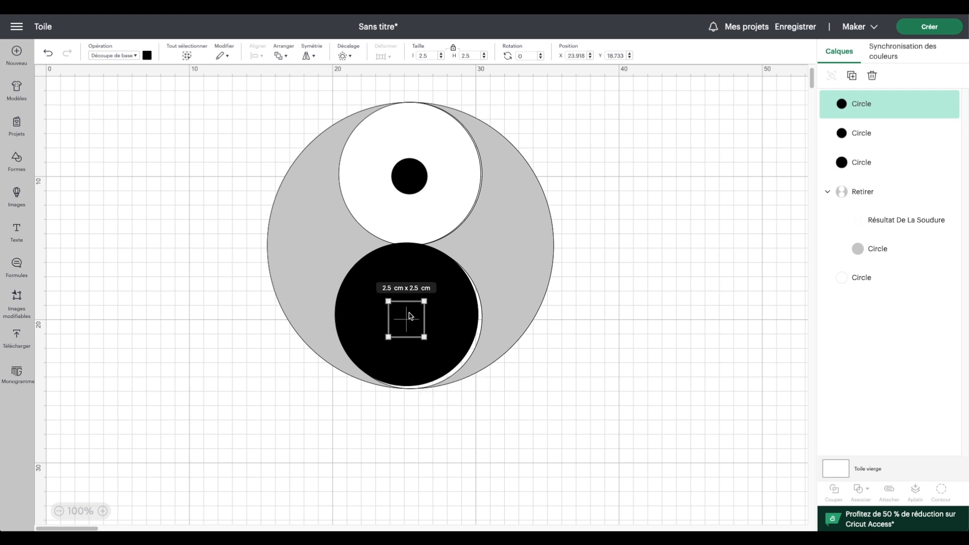
click(147, 55)
click(158, 149)
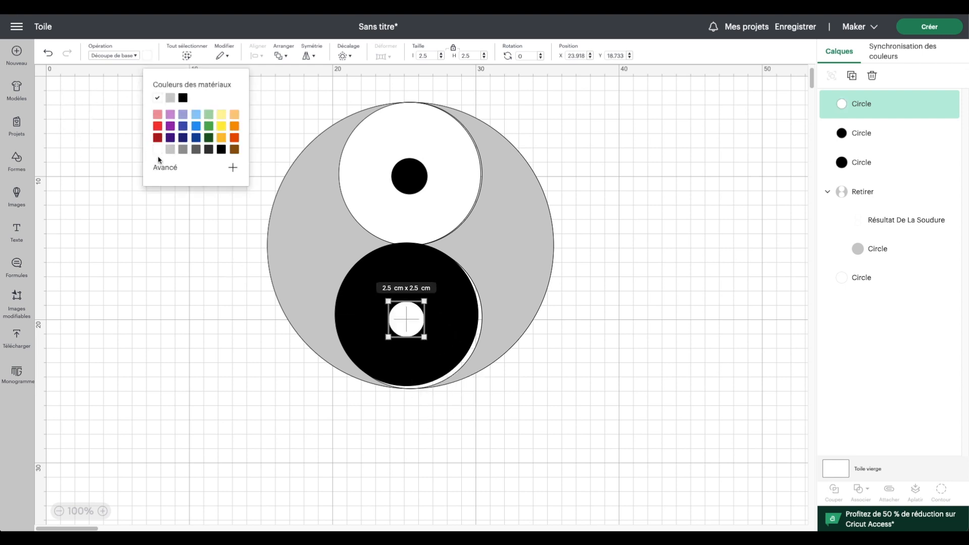
click(445, 403)
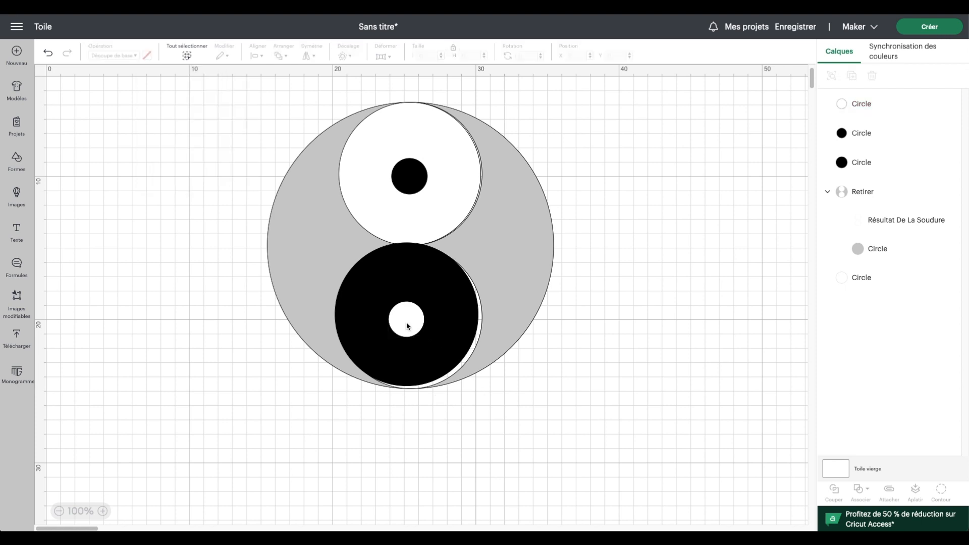
- Centre the 2.5 cm white dot on the 10 cm black circle and group the two
click(408, 326)
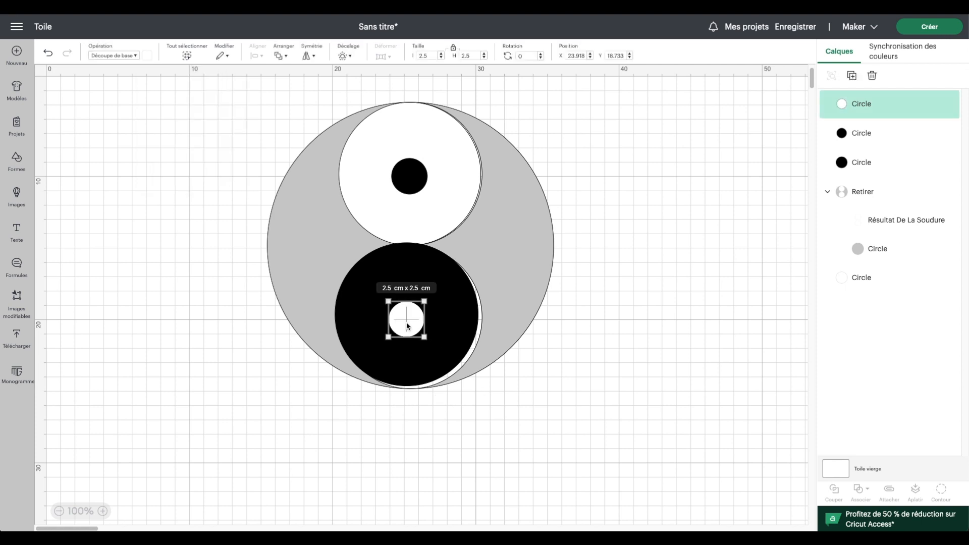
click(445, 325)
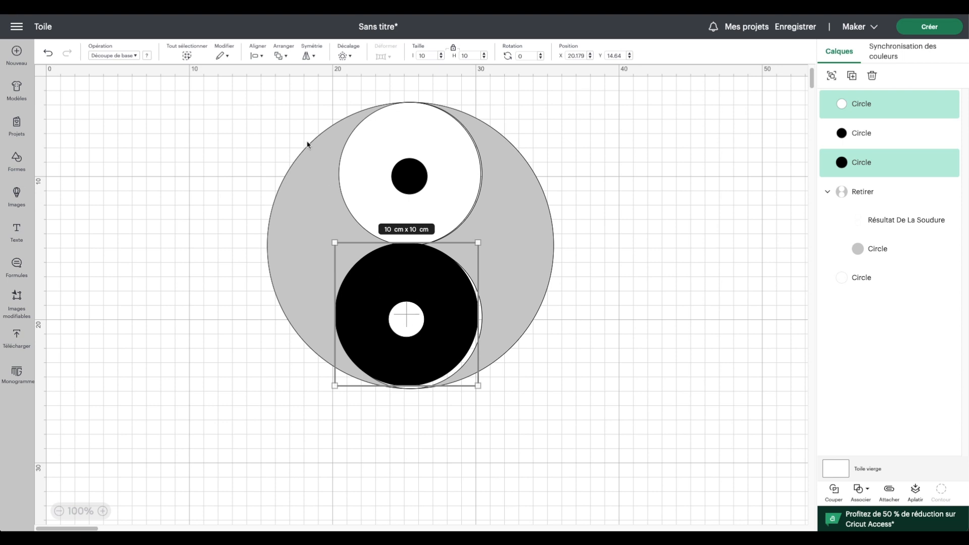
click(256, 56)
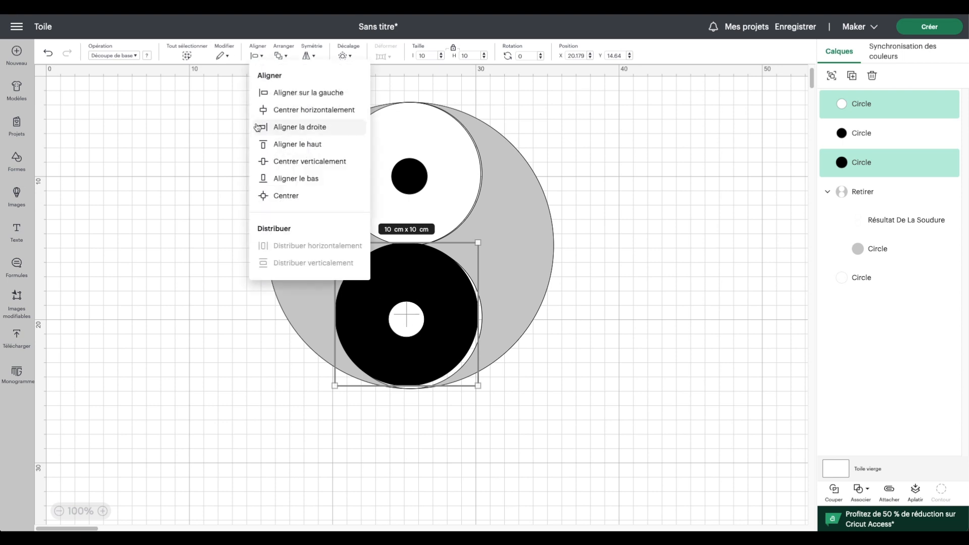
click(281, 195)
click(832, 76)
- Centre the 2.5 cm black dot on the 10 cm white circle and group the two
click(405, 150)
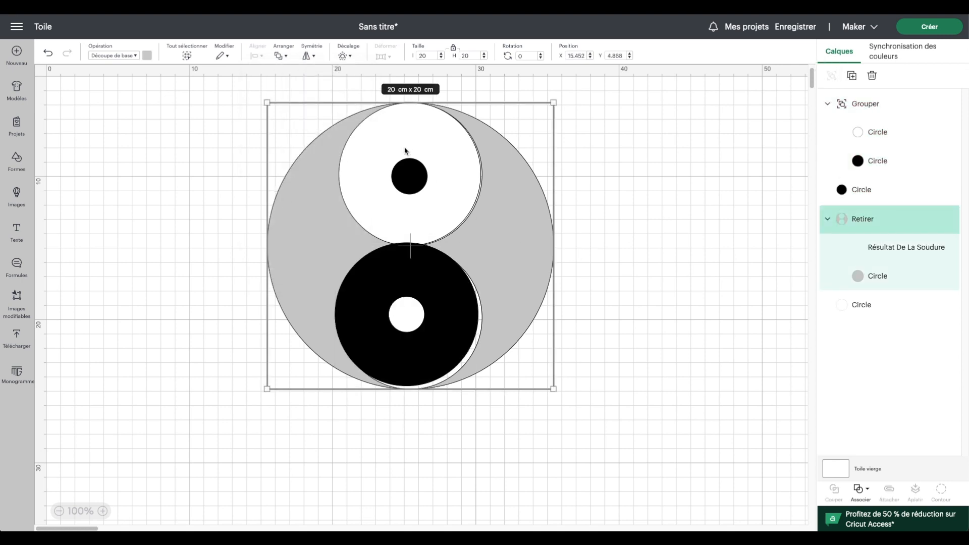
click(907, 138)
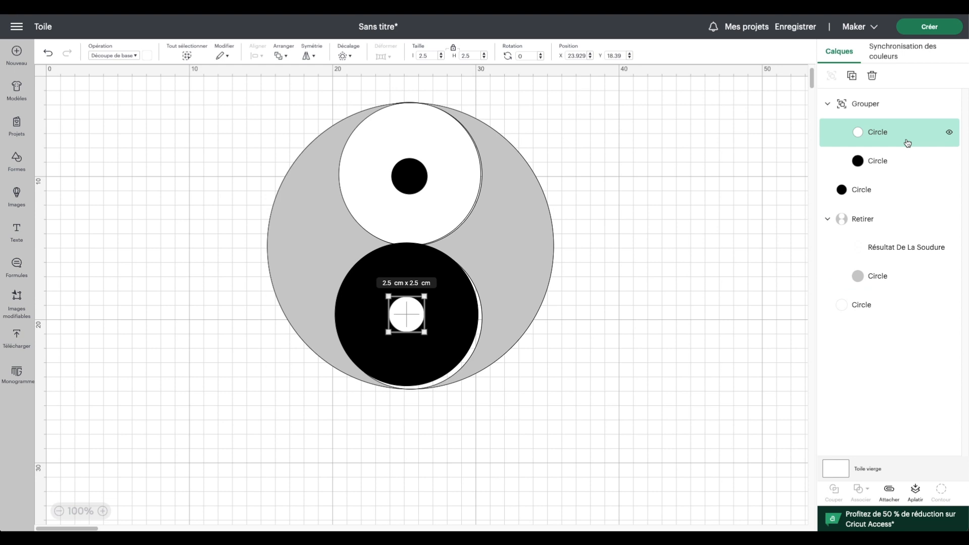
click(681, 181)
click(410, 183)
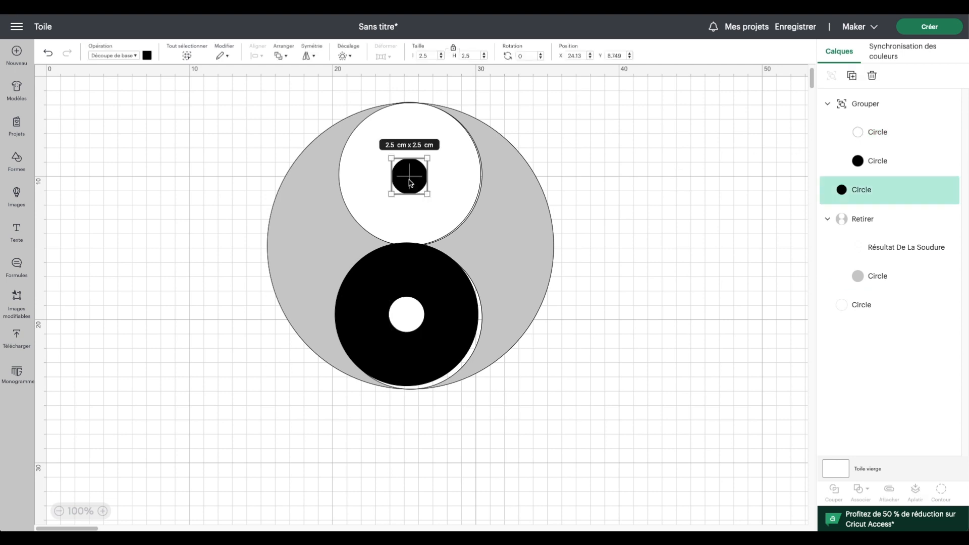
shift+click(447, 183)
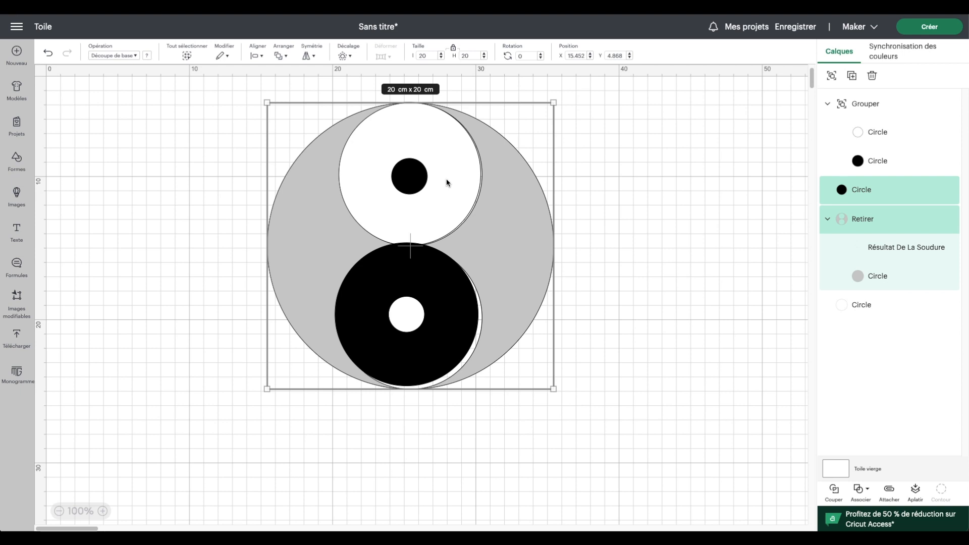
click(865, 313)
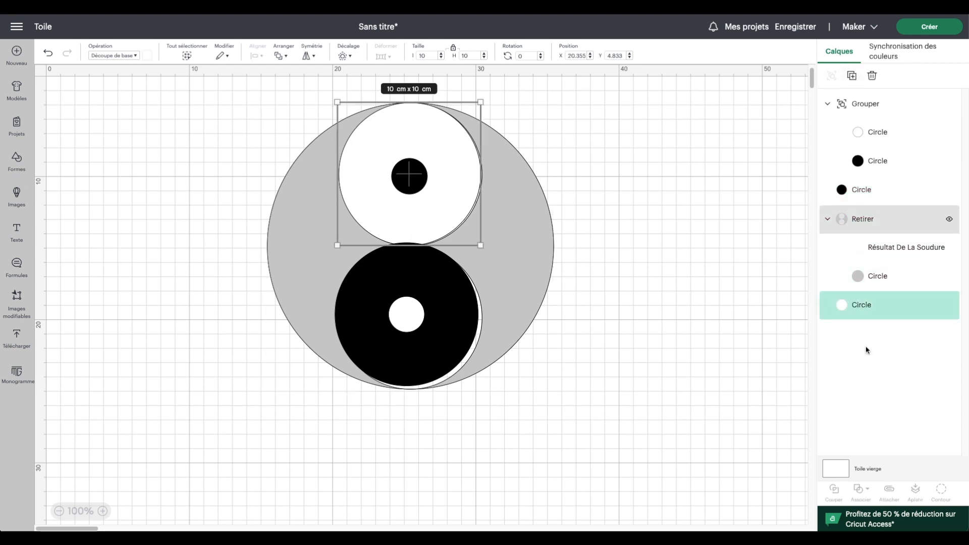
shift+click(878, 190)
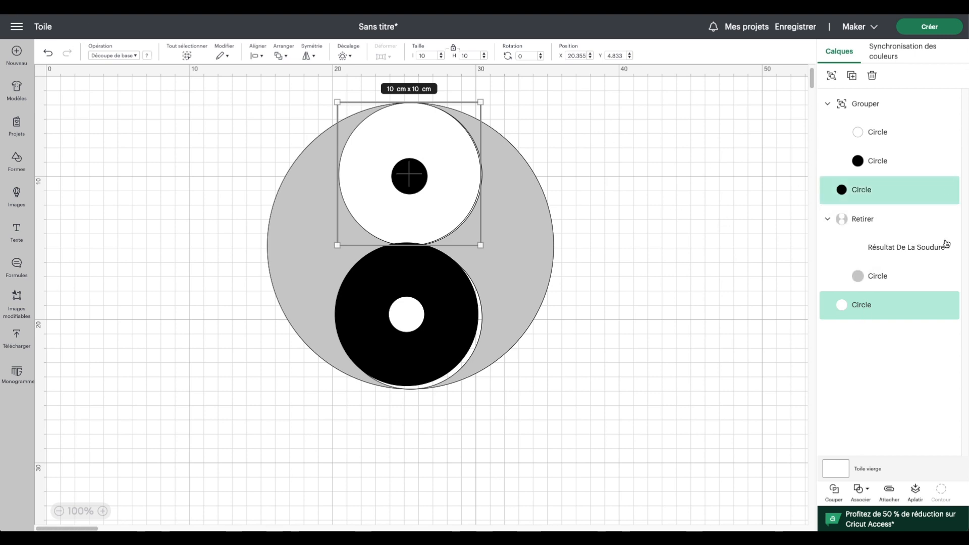
click(255, 56)
click(279, 196)
click(831, 77)
click(831, 77)
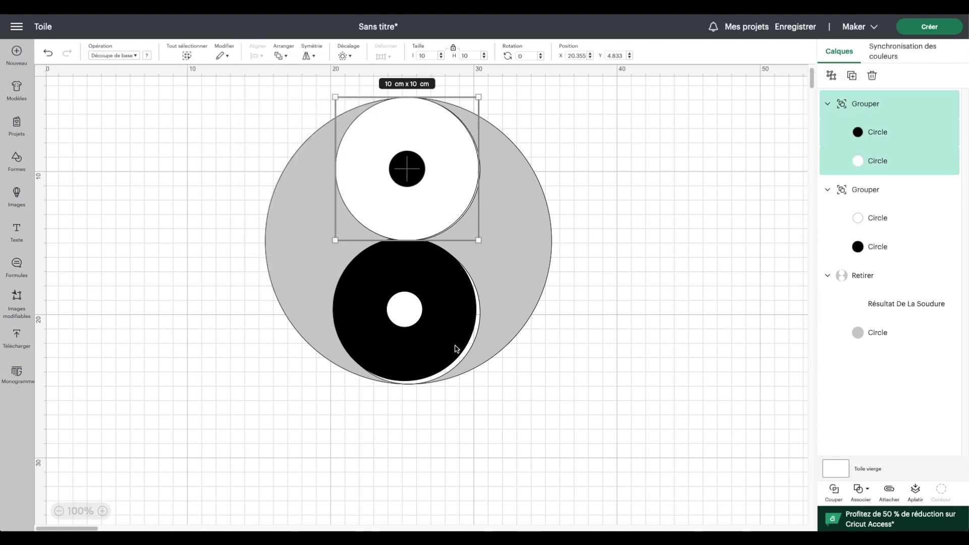
- Centre the white circle group horizontally on the cut-out 20 cm circle and align their top edges
drag(465, 177, 473, 179)
drag(343, 82, 410, 138)
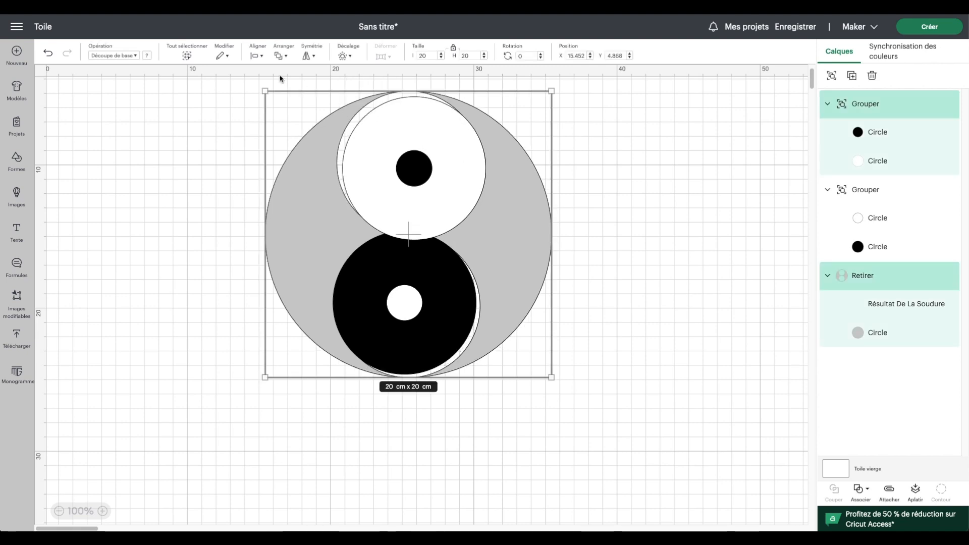
click(258, 56)
click(310, 110)
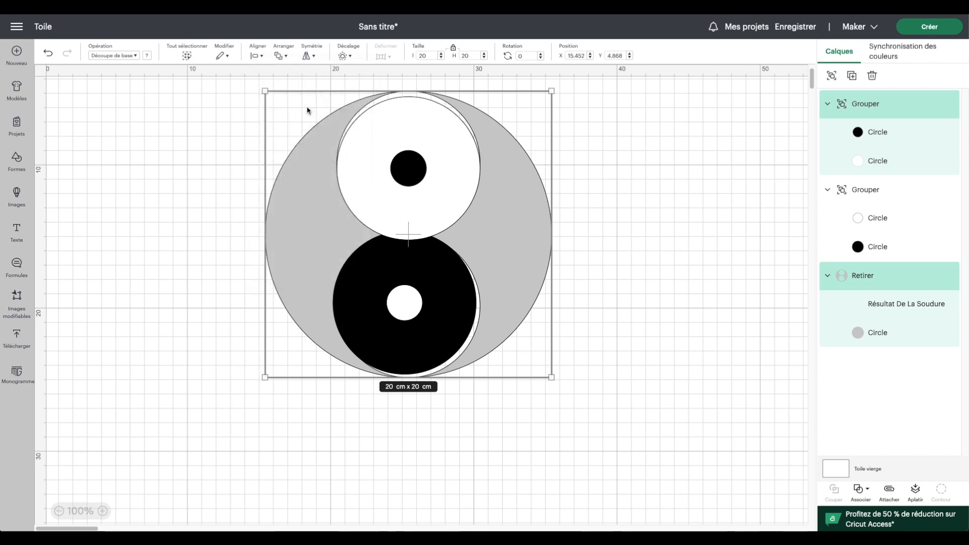
click(261, 57)
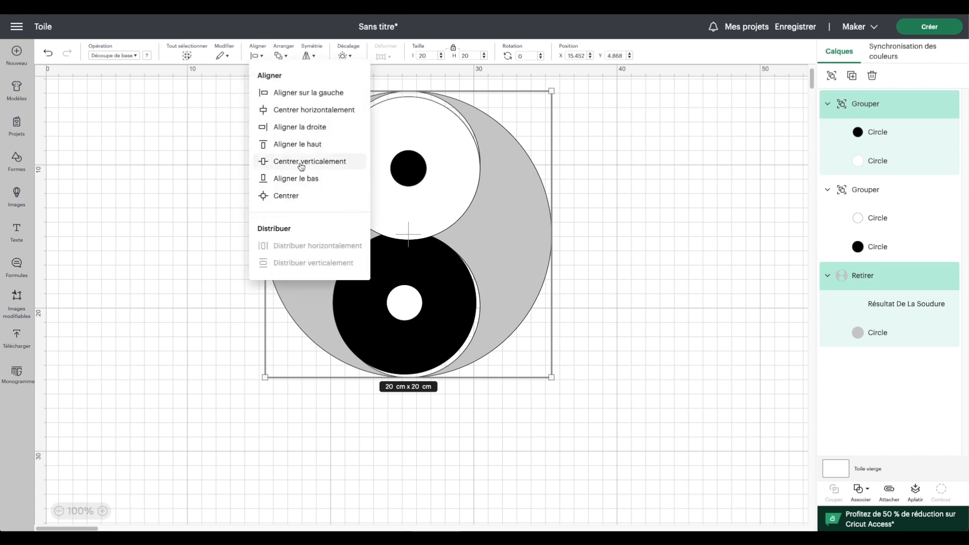
click(287, 145)
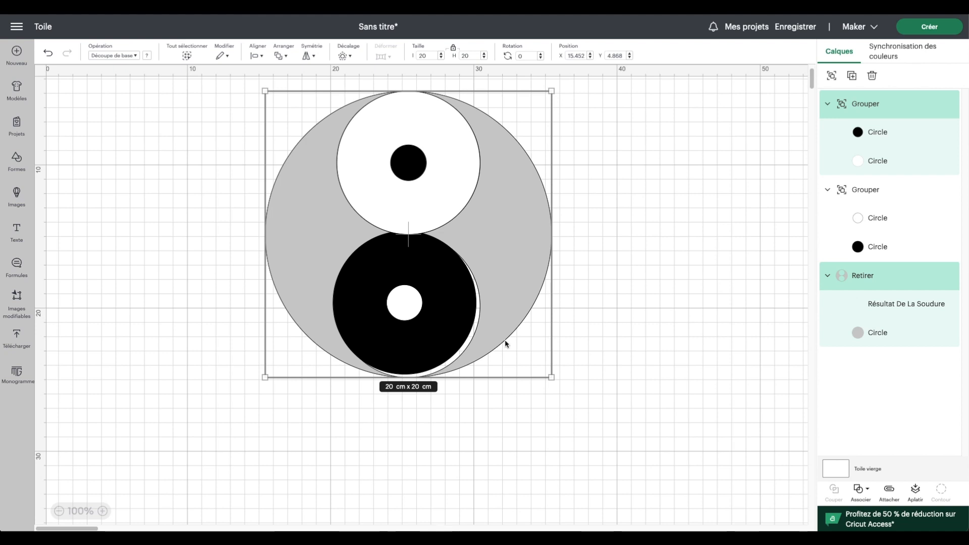
- Centre the black circle group horizontally on the cut-out 20 cm circle and align their bottom edges
click(567, 362)
click(426, 321)
drag(426, 322, 435, 319)
drag(470, 402, 406, 346)
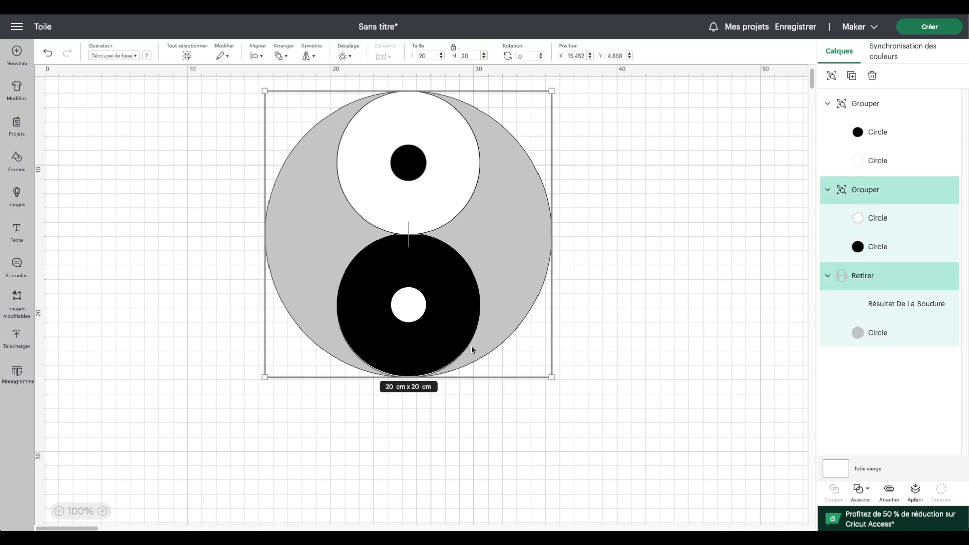
click(262, 56)
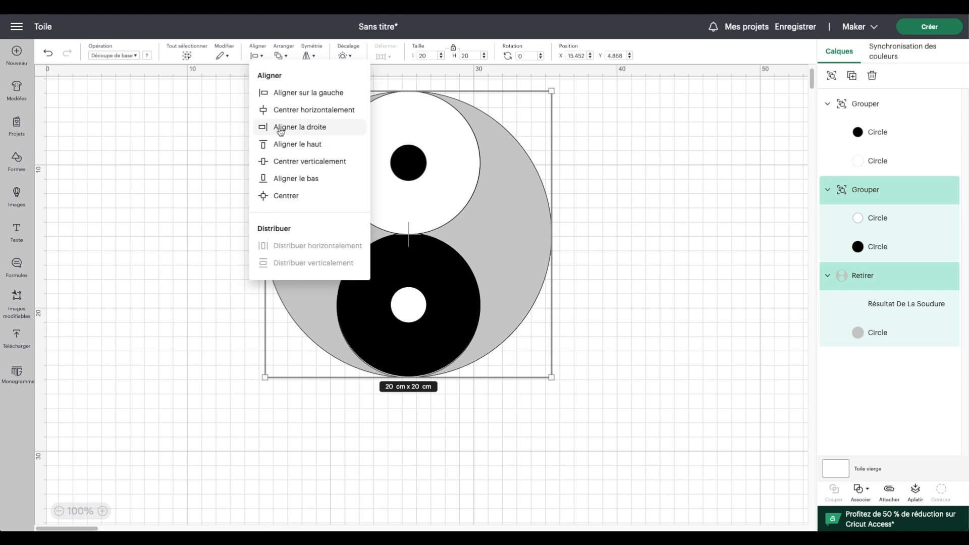
click(280, 111)
click(258, 55)
click(266, 177)
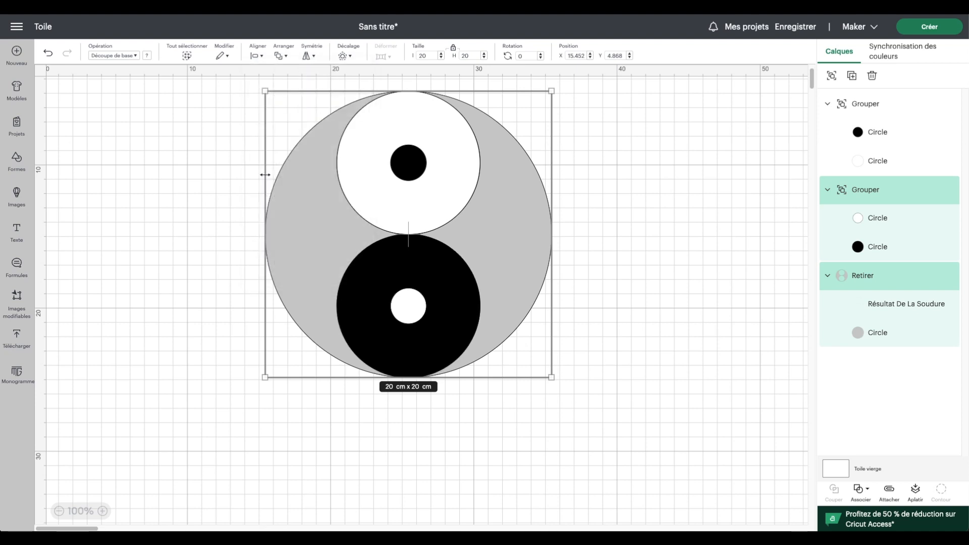
click(265, 214)
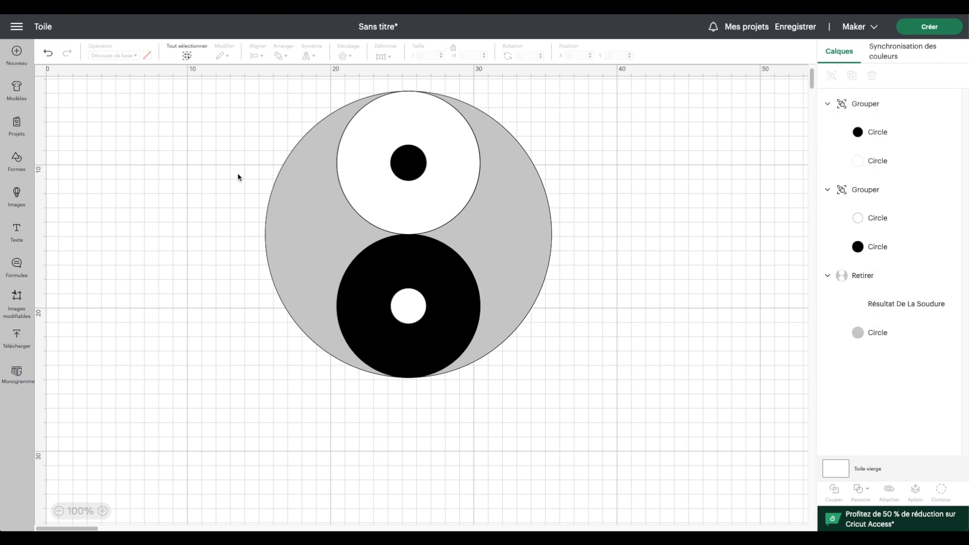
- Merge the layers of the cut-out 20 cm grey circle into a single shape
scroll(494, 264, right, 1)
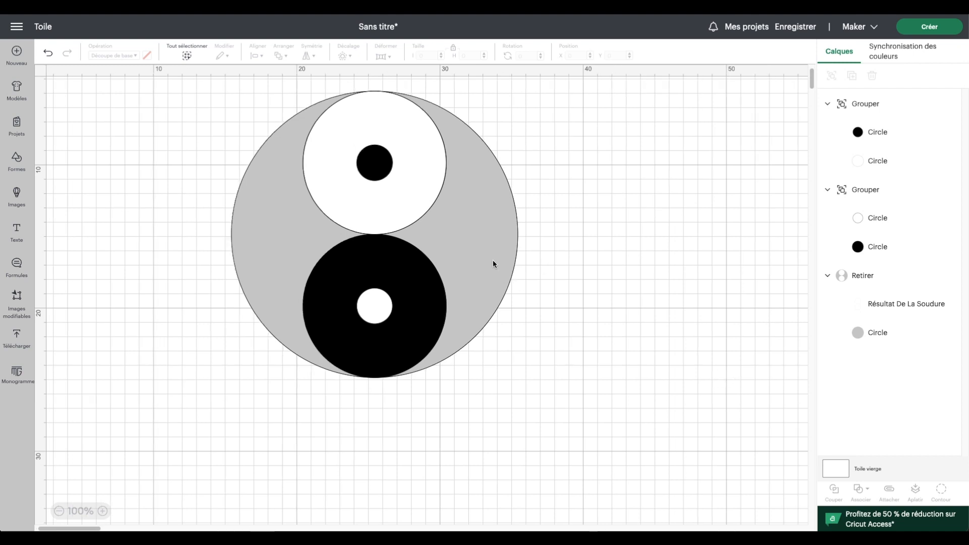
click(472, 191)
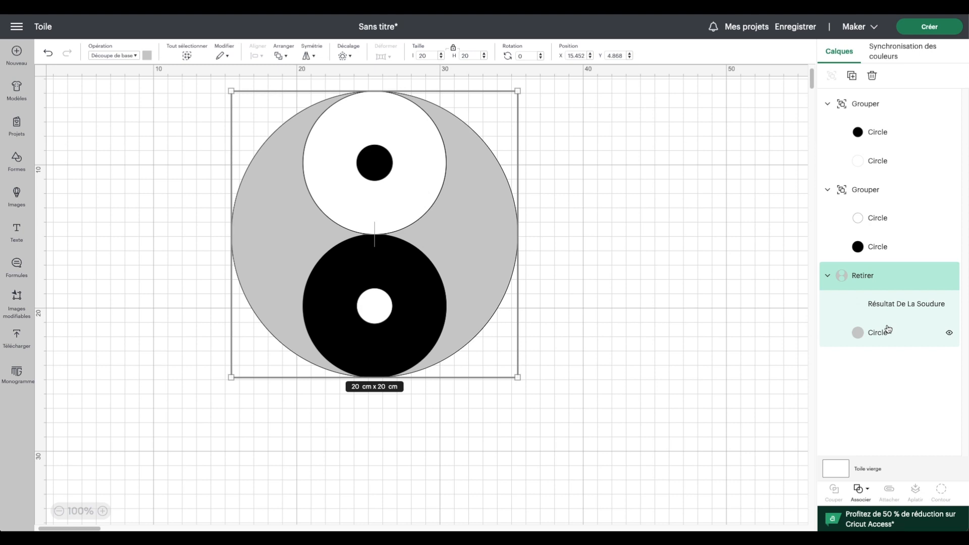
scroll(435, 232, up, 1)
scroll(399, 159, up, 1)
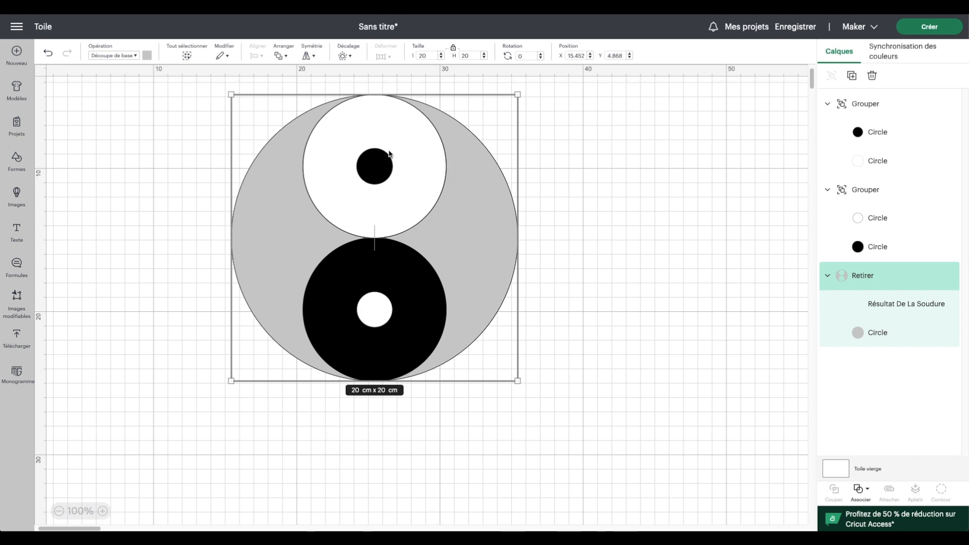
scroll(474, 339, down, 1)
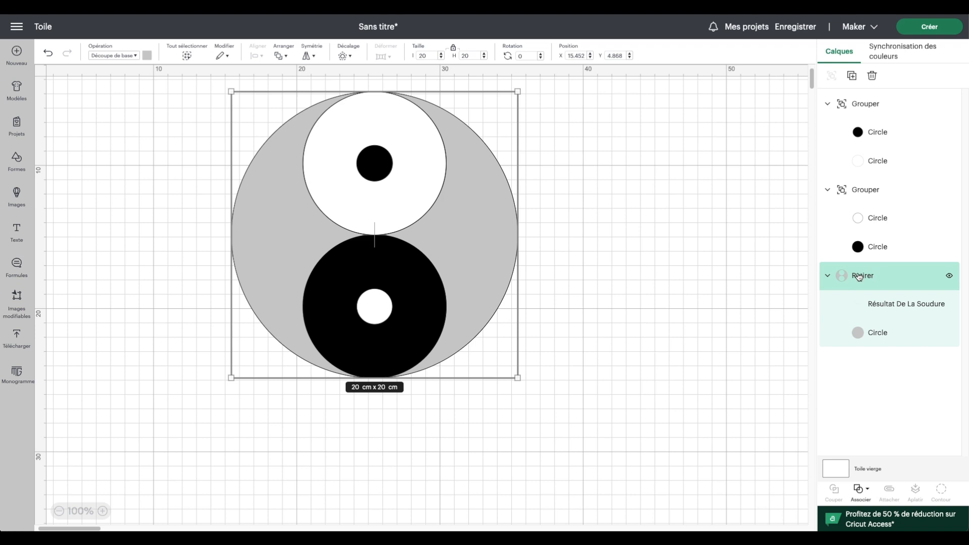
click(866, 492)
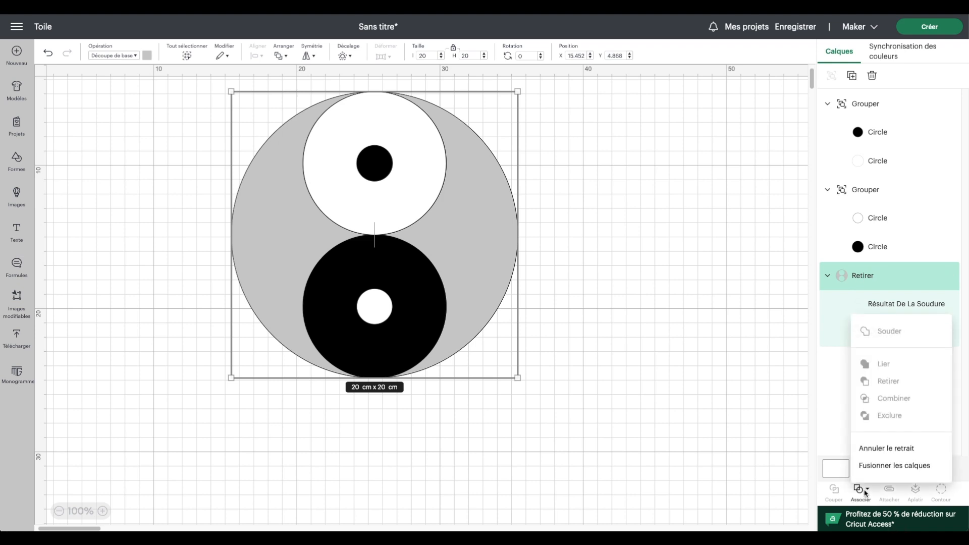
click(881, 467)
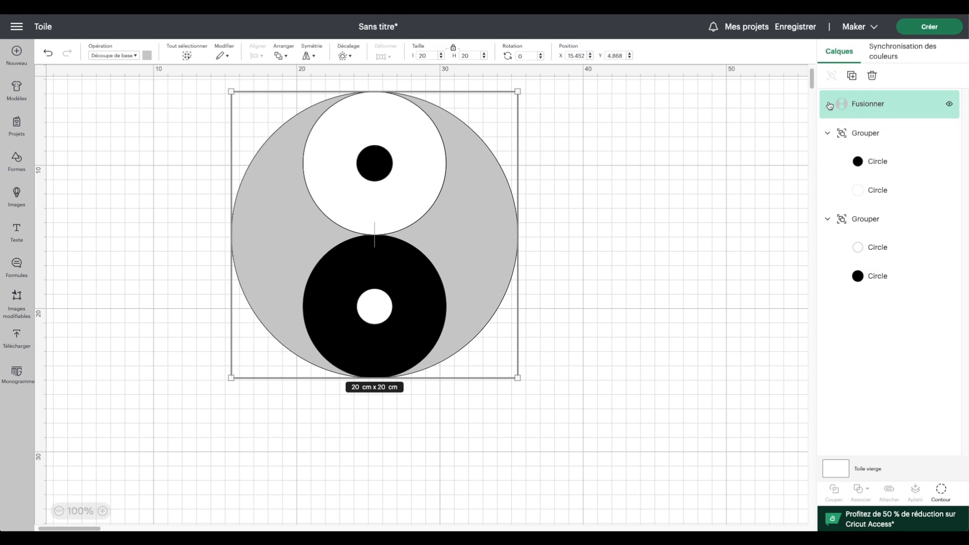
- Hide the left crescent contour of the merged grey shape
click(942, 493)
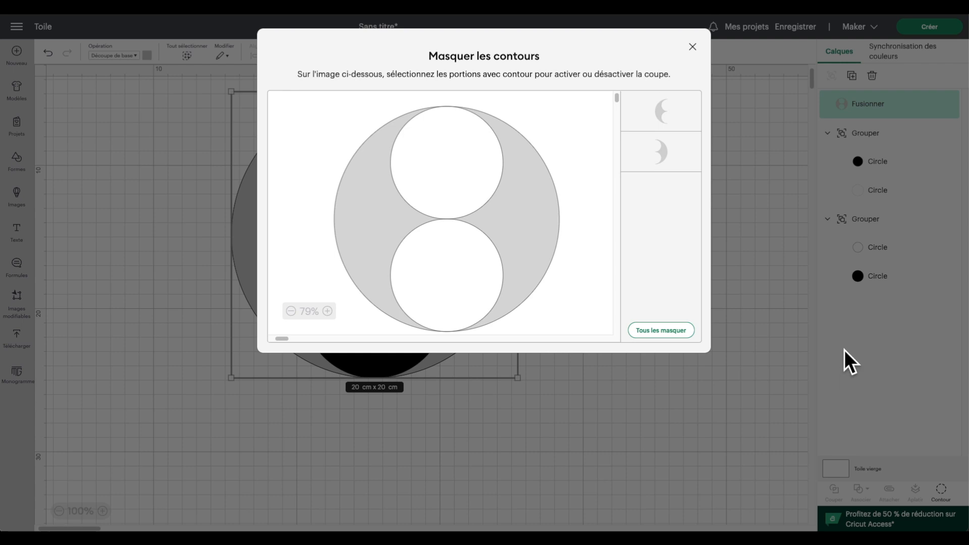
click(661, 114)
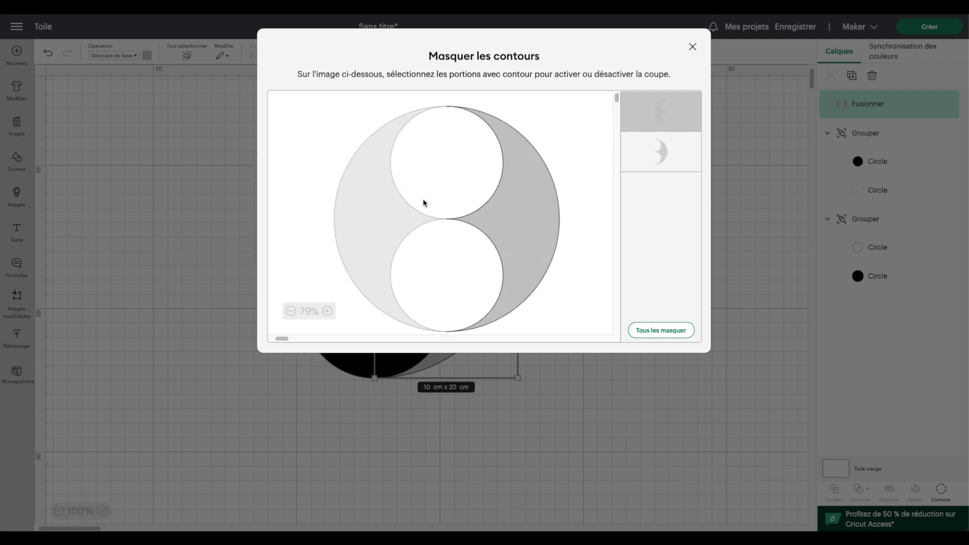
click(693, 47)
- Ungroup the 10 cm white circle and its black dot, and align the top edges of the white circle and the grey crescent
click(308, 155)
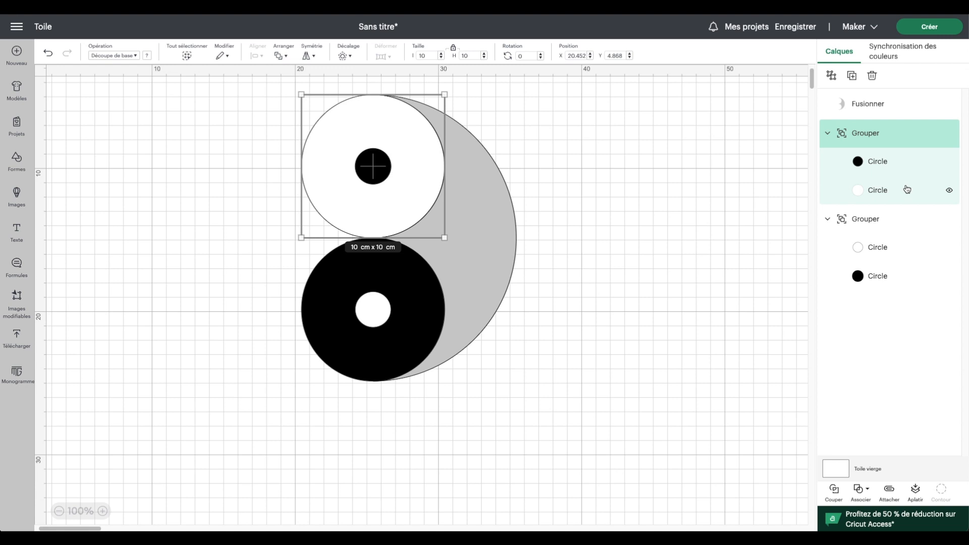
click(832, 75)
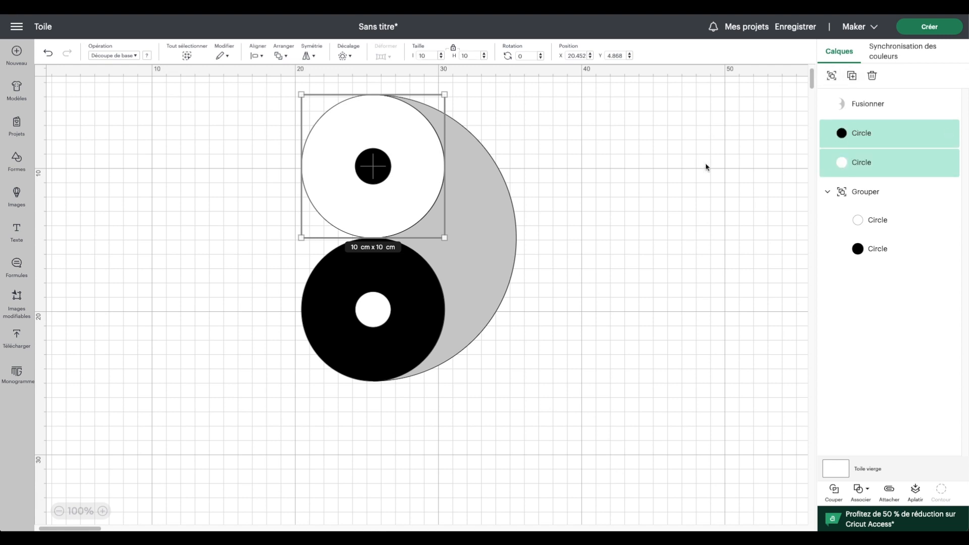
click(706, 167)
click(500, 194)
click(378, 85)
drag(378, 86, 395, 97)
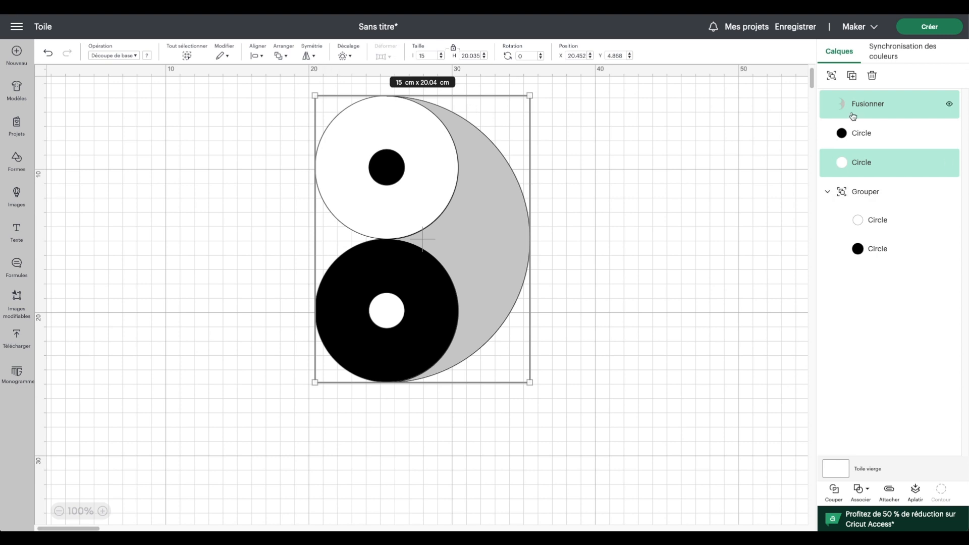
click(254, 57)
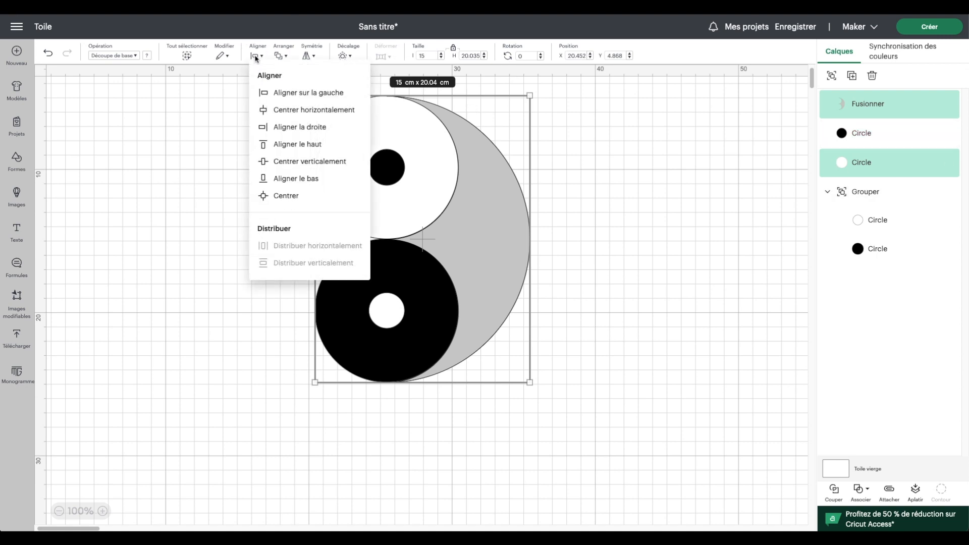
click(262, 147)
click(404, 394)
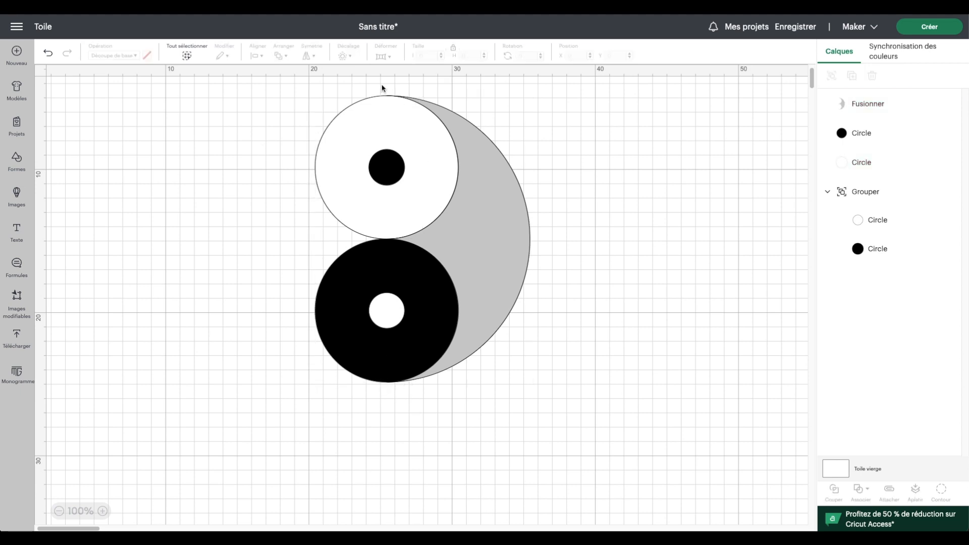
- Unite the grey crescent with the 10 cm white circle and send the united shape to the back
drag(374, 82, 408, 108)
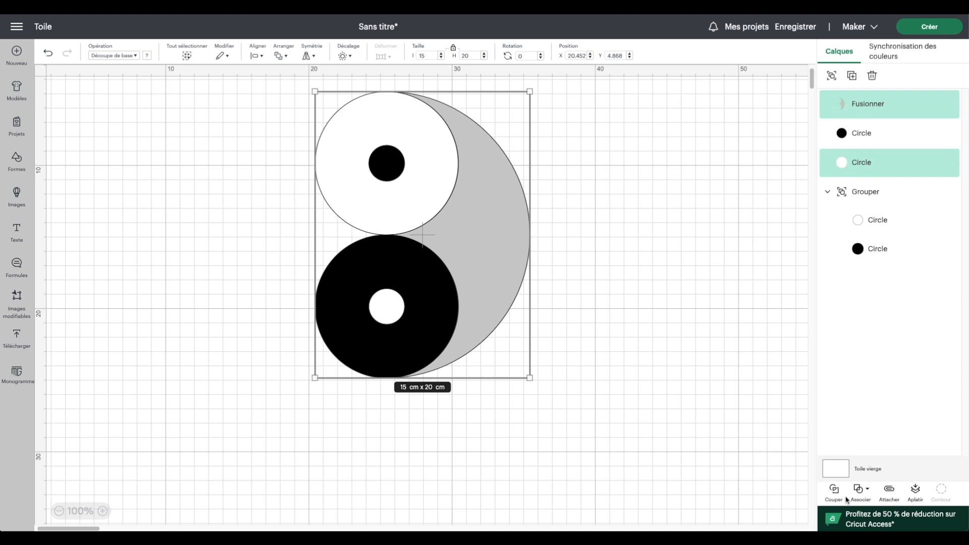
click(860, 490)
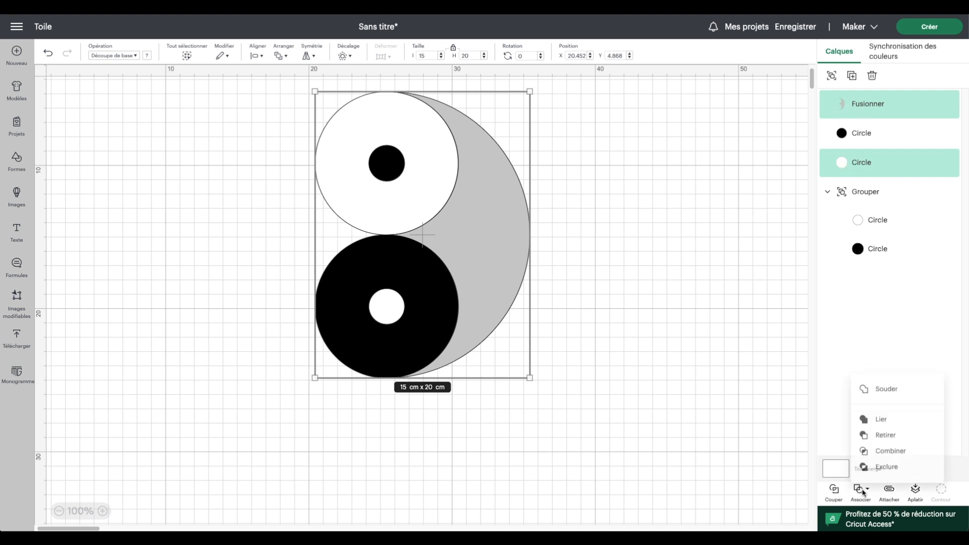
click(904, 421)
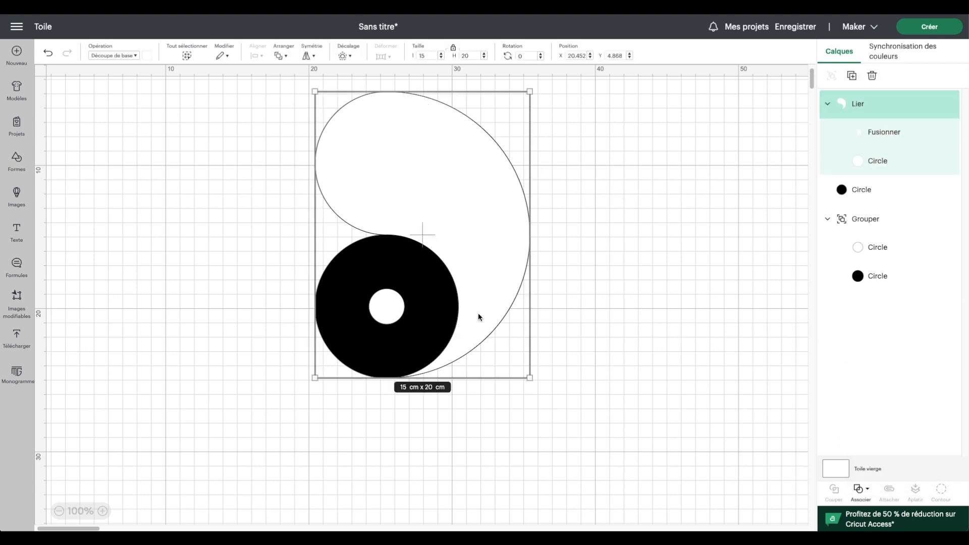
click(281, 56)
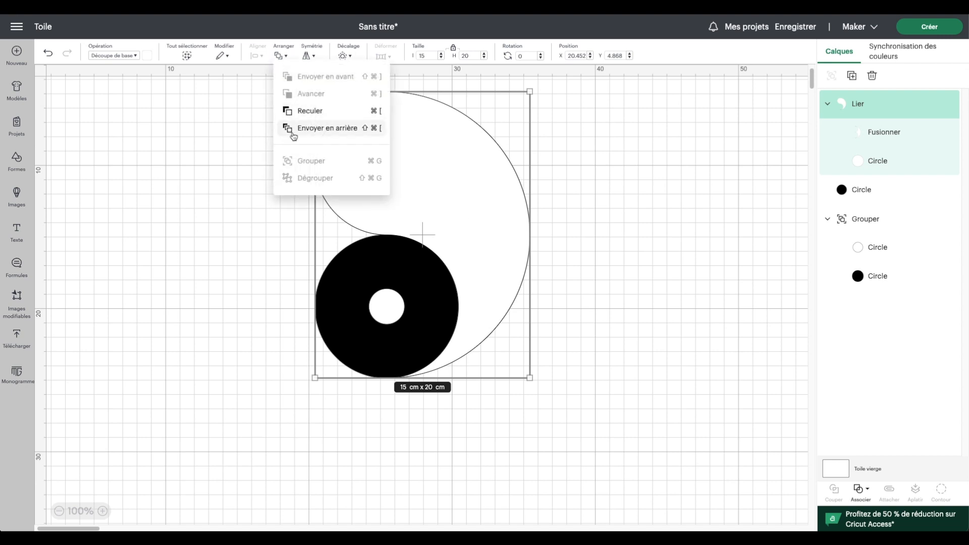
click(291, 129)
scroll(393, 168, left, 1)
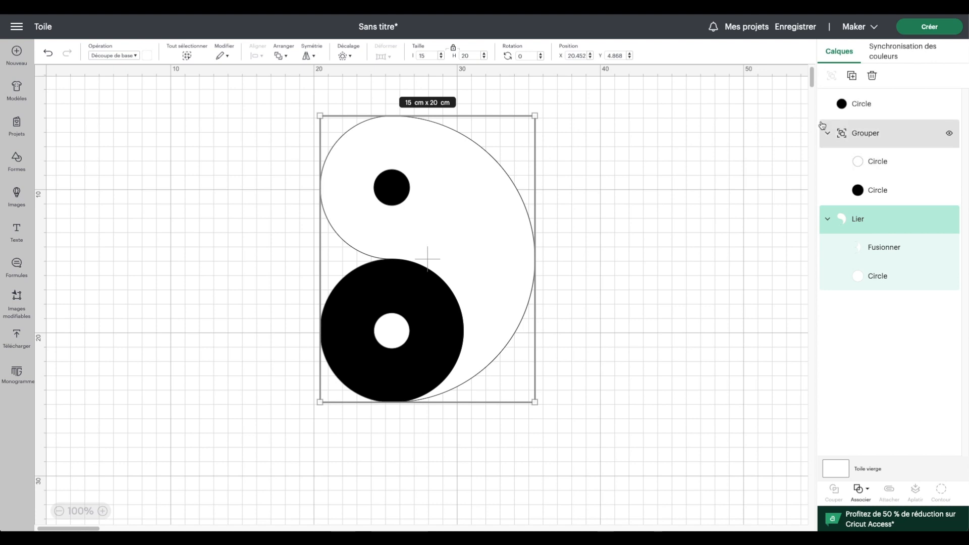
- Ungroup the 10 cm black circle and its white dot, and move the white dot's layer into the united white shape
click(842, 134)
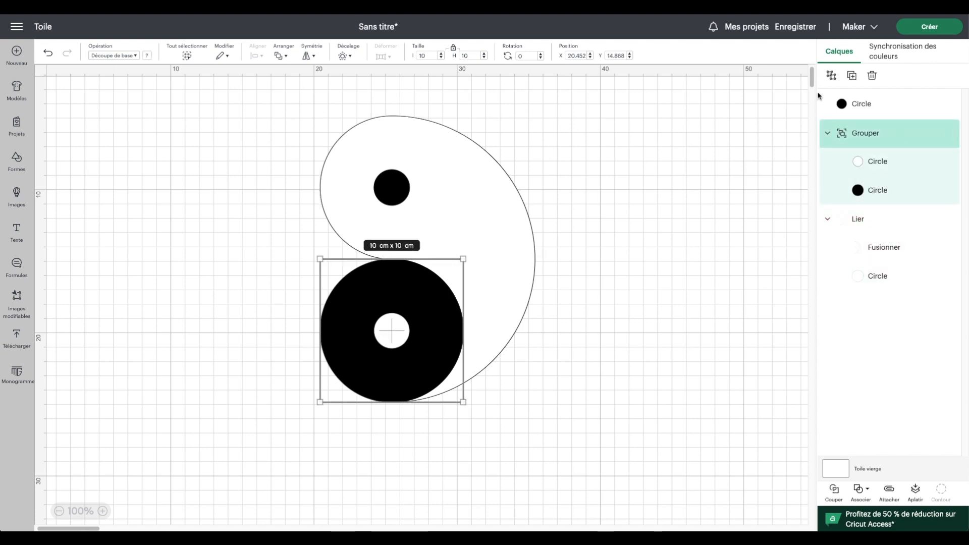
click(831, 76)
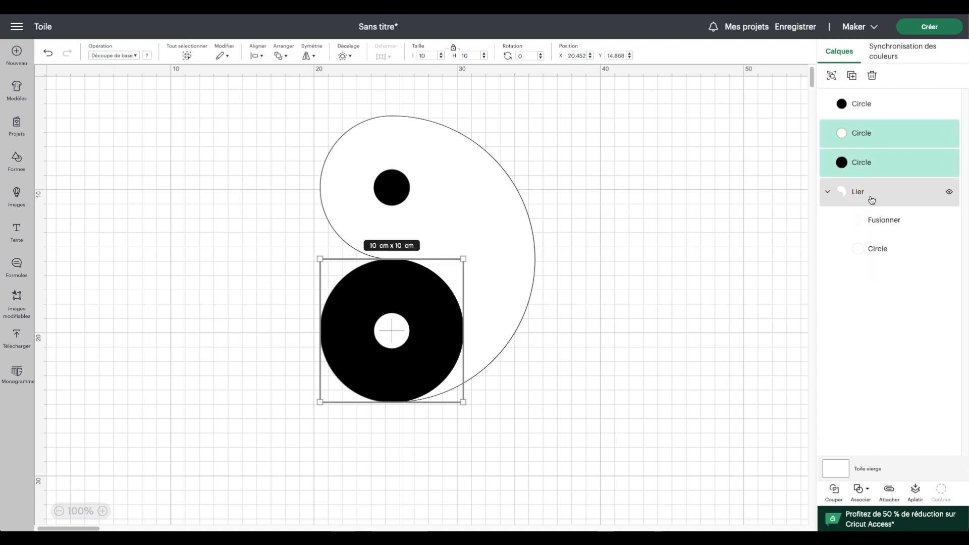
click(853, 137)
drag(874, 130, 872, 198)
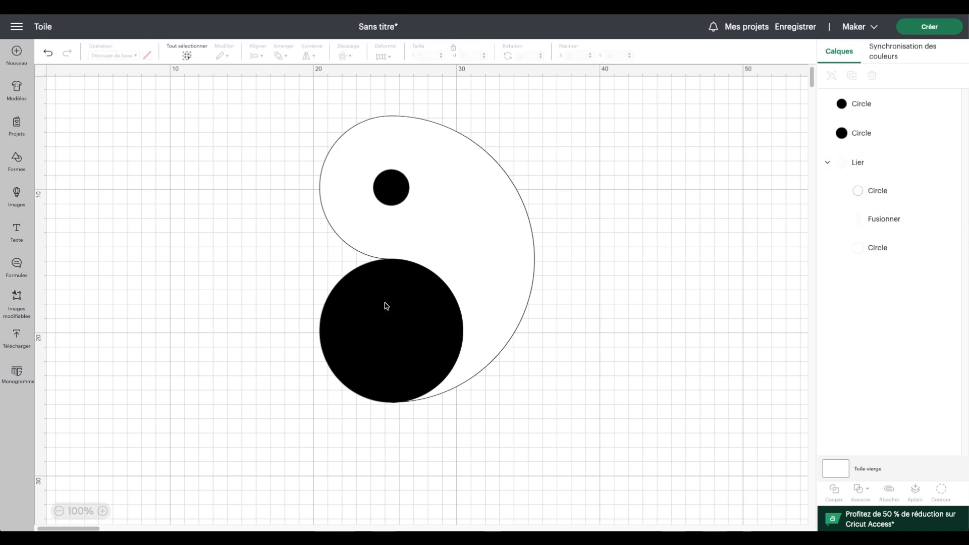
click(396, 190)
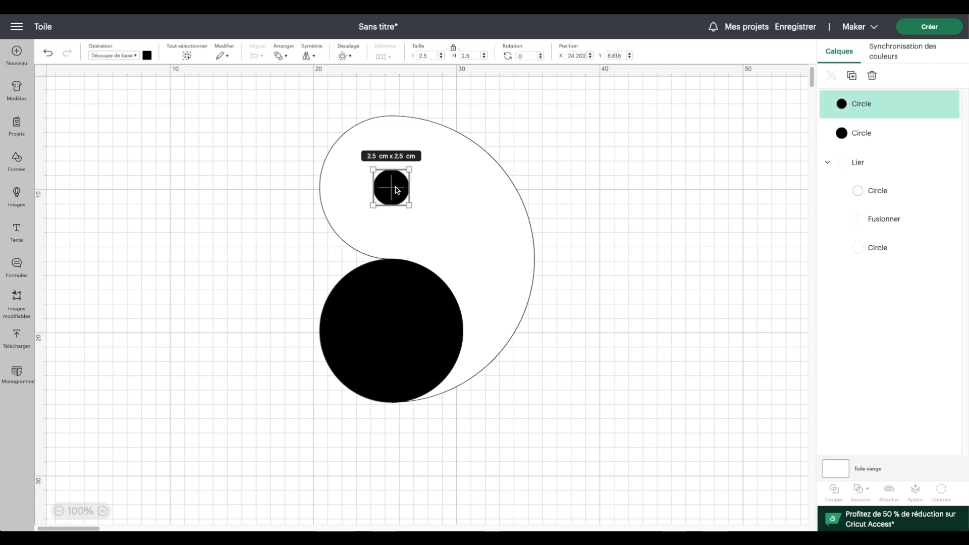
click(465, 205)
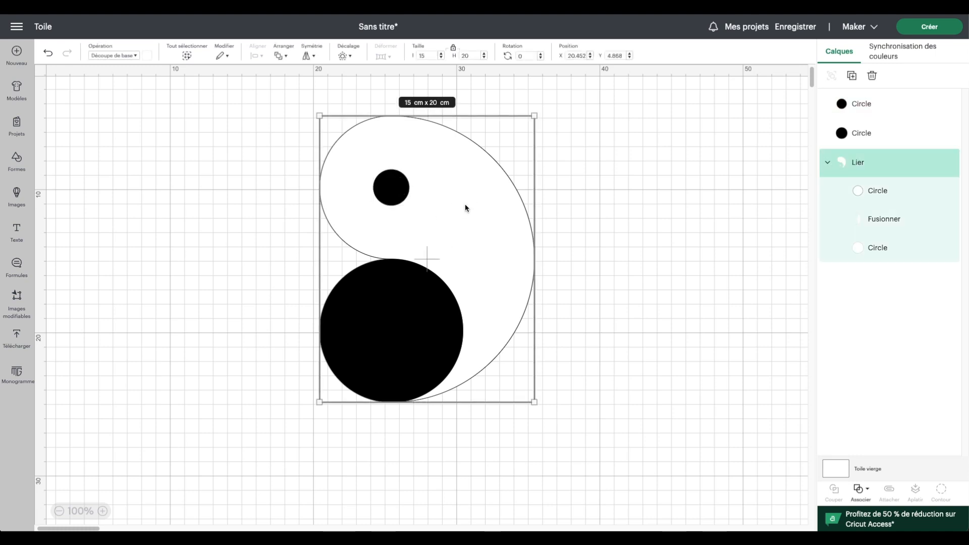
click(284, 58)
click(284, 75)
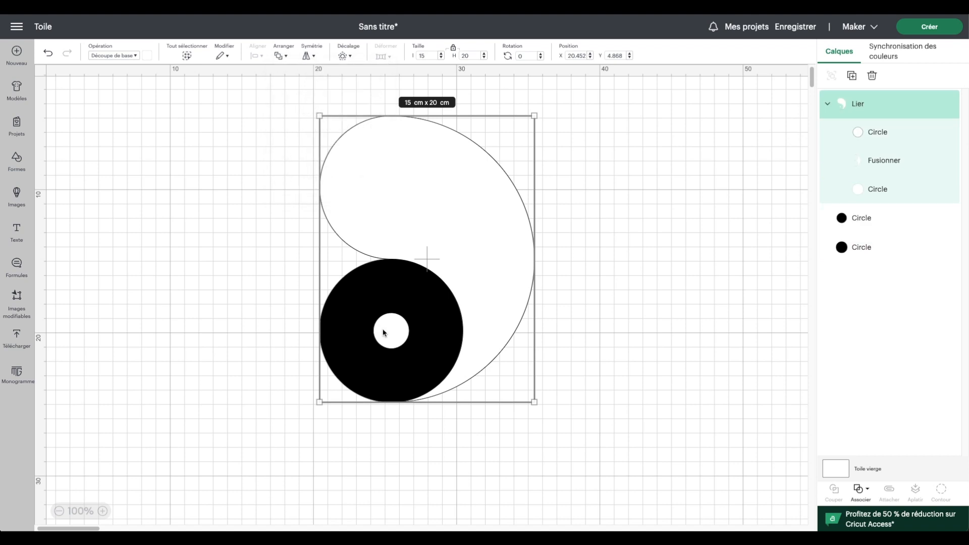
click(283, 58)
click(286, 128)
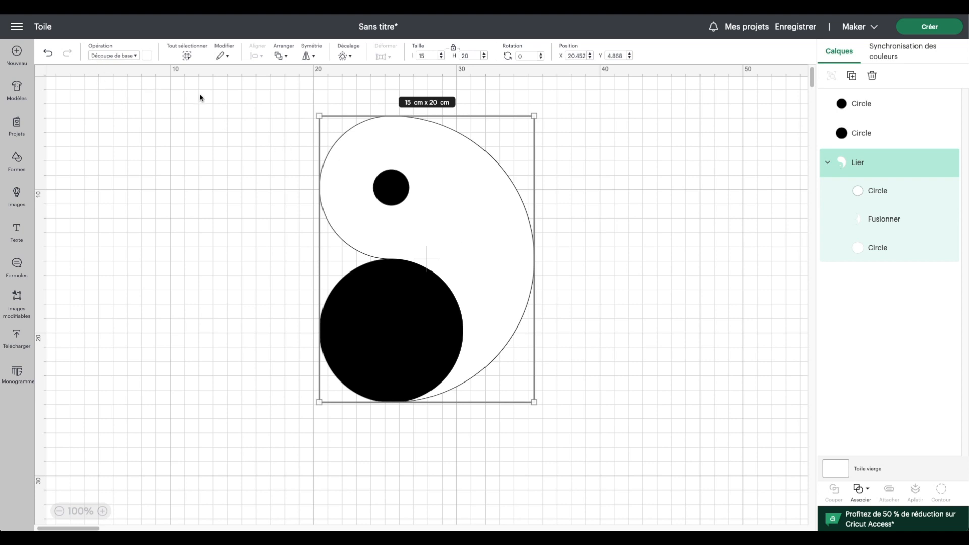
- Paste a copy of the united white shape, place it to the right, and move the original with its black circles to the left
scroll(197, 94, up, 1)
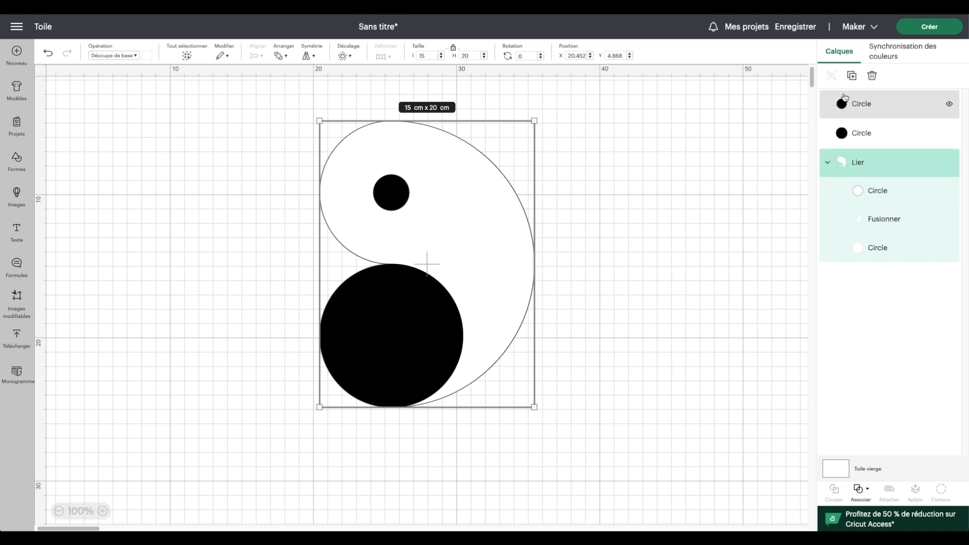
key(super+v)
drag(223, 206, 756, 225)
drag(273, 81, 551, 506)
drag(500, 263, 254, 252)
drag(703, 226, 609, 217)
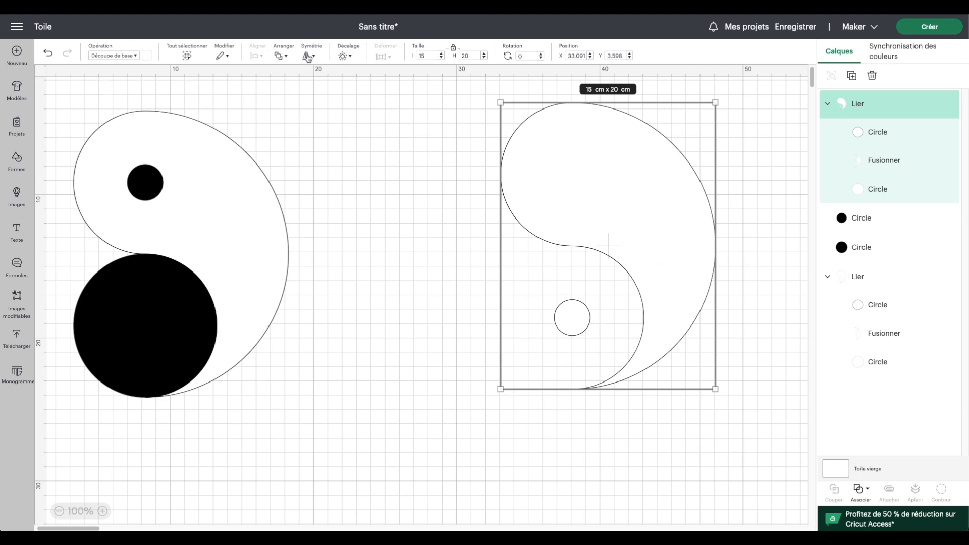
- Duplicate the copied white shape and colour the duplicate black
click(853, 76)
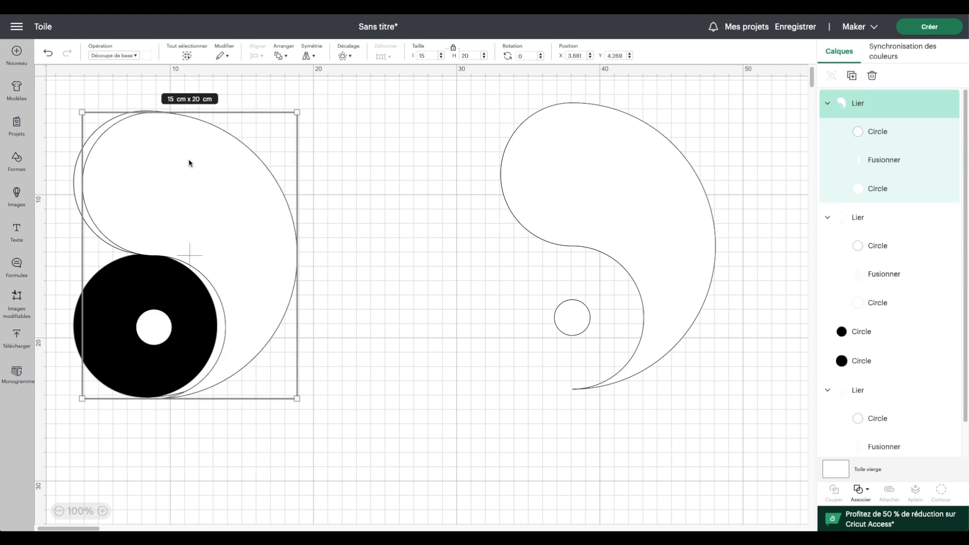
click(147, 56)
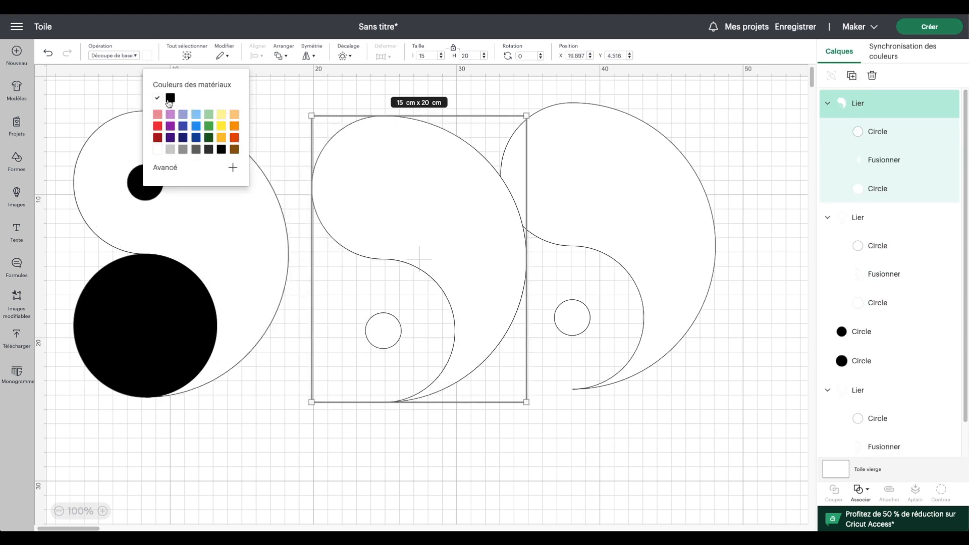
click(170, 98)
- Flip the black shape about both the vertical and horizontal axes and fit it against the white copy to complete the circle
click(308, 58)
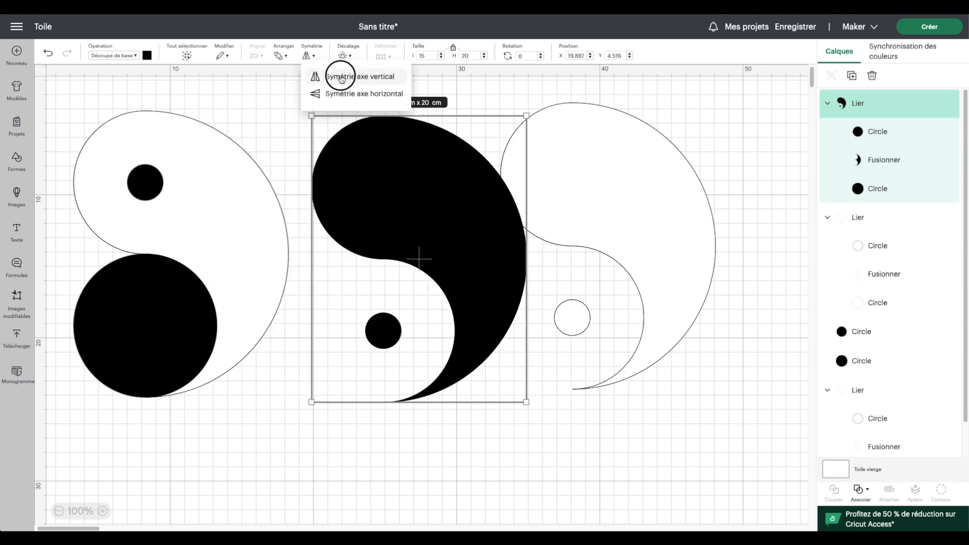
click(336, 77)
click(304, 57)
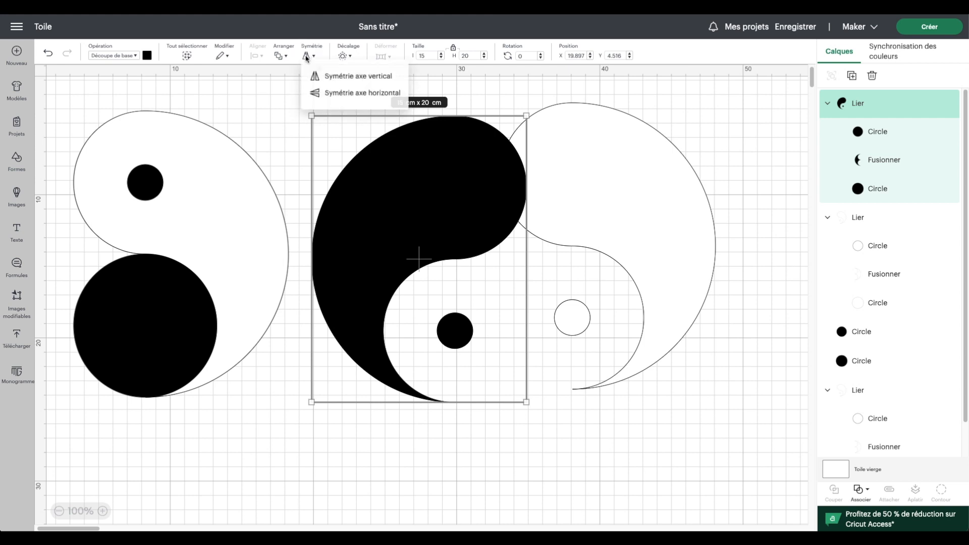
click(314, 93)
drag(364, 255, 480, 241)
scroll(490, 280, left, 1)
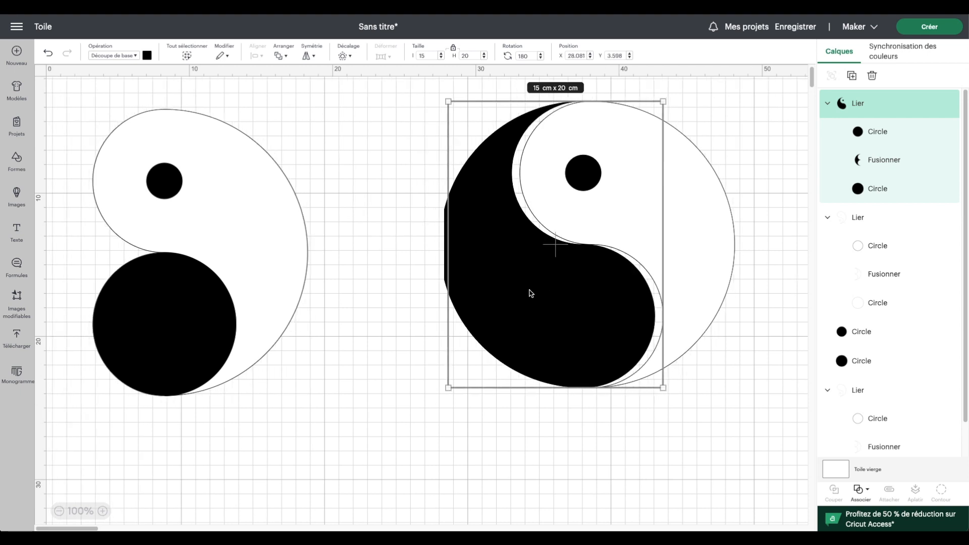
click(379, 268)
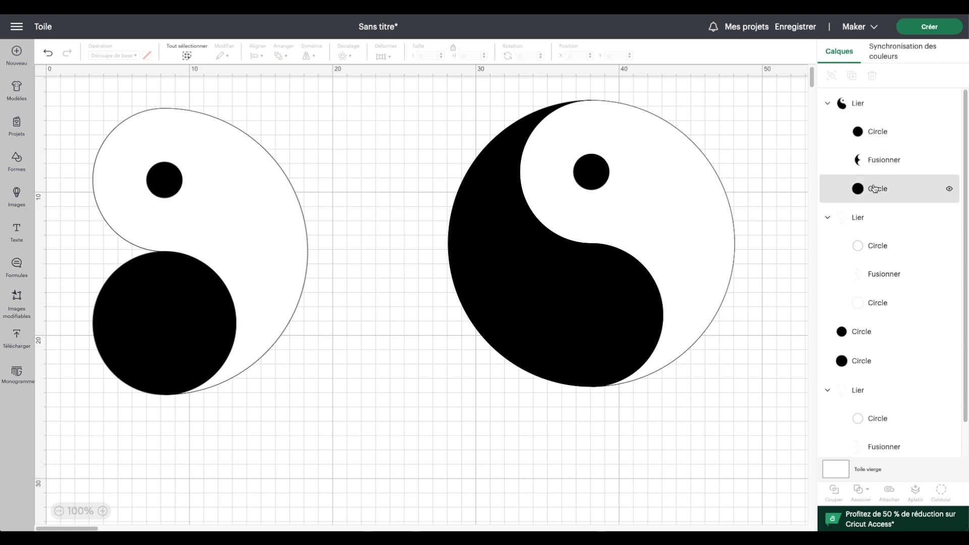
- Move the white 2.5 cm circle's layer out of the united white shape to the front of the layer stack
click(876, 133)
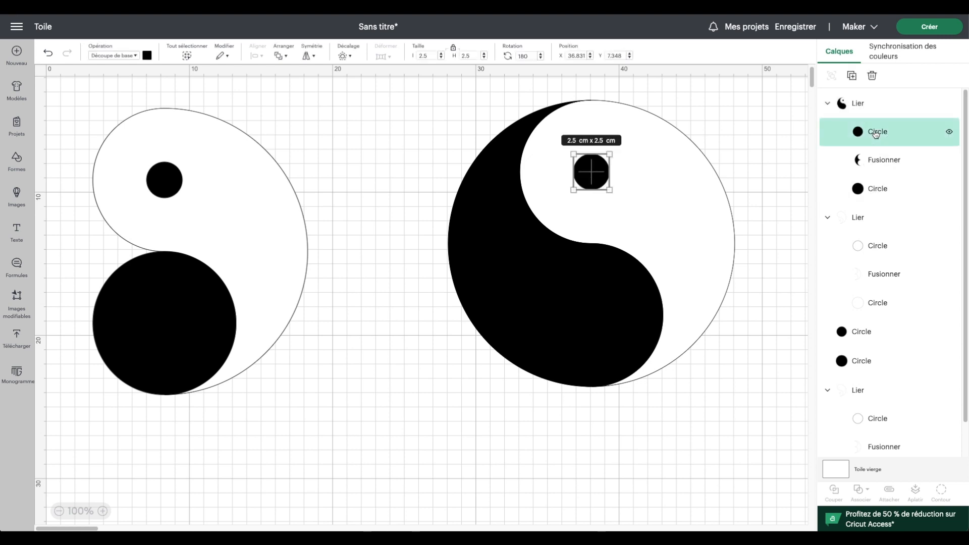
click(888, 253)
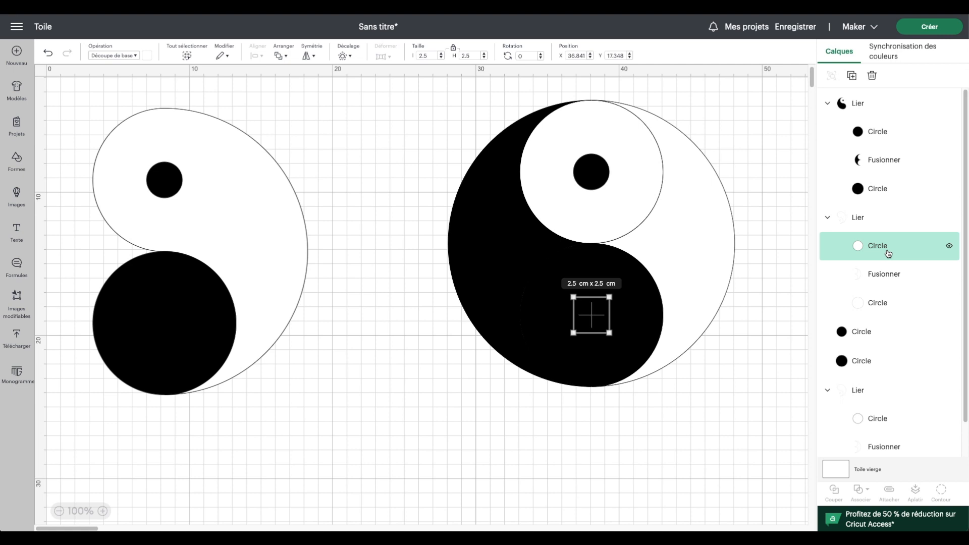
drag(889, 253, 884, 202)
drag(898, 236, 849, 104)
click(855, 104)
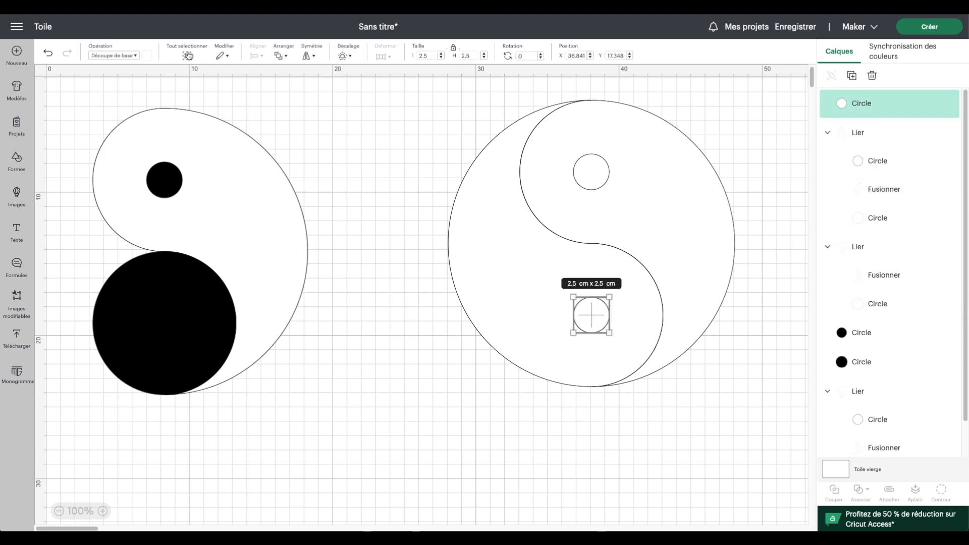
- Recolour the flipped shape black and move its 2.5 cm circle's layer out of the united shape
click(587, 185)
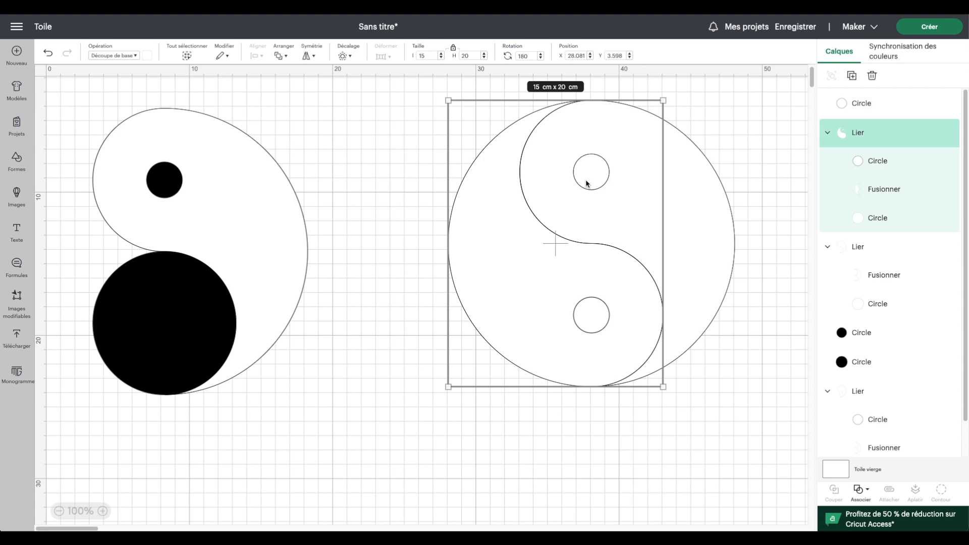
click(147, 56)
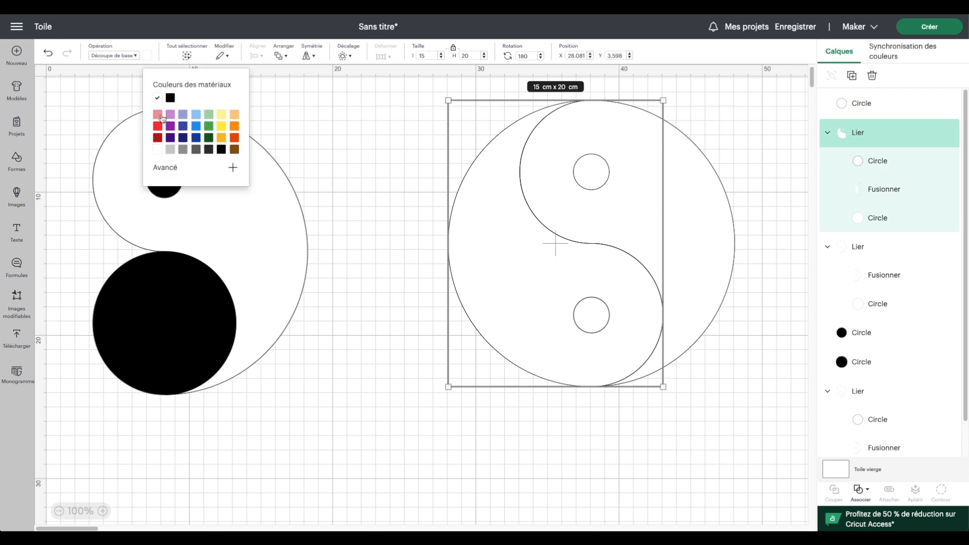
click(170, 98)
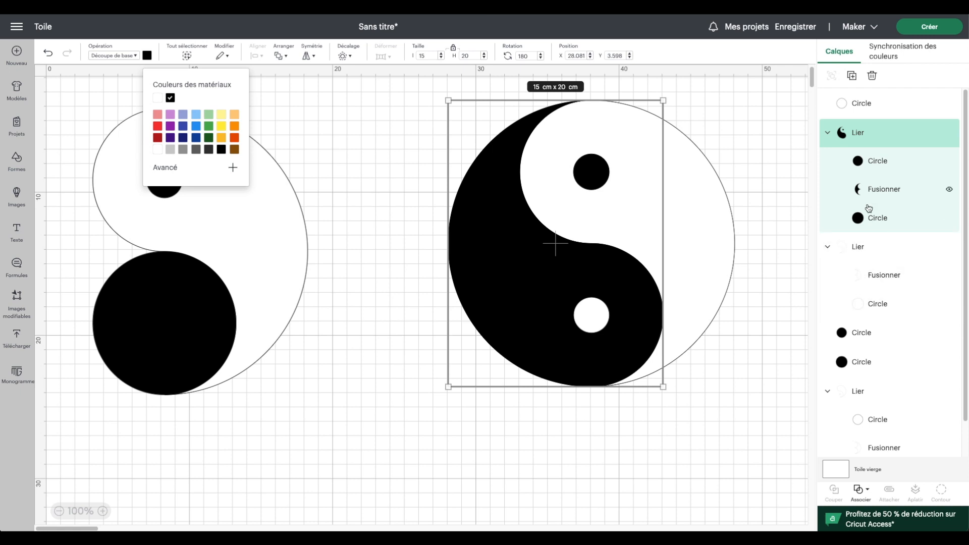
click(867, 163)
drag(866, 165, 861, 128)
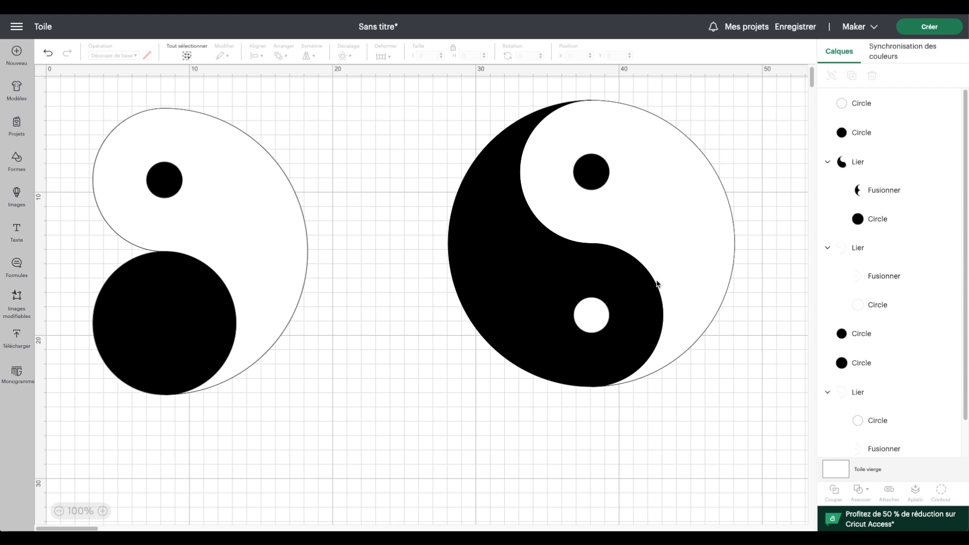
- Shift the black dot slightly within the white half of the assembled yin-yang and undo the shift
click(605, 322)
click(586, 169)
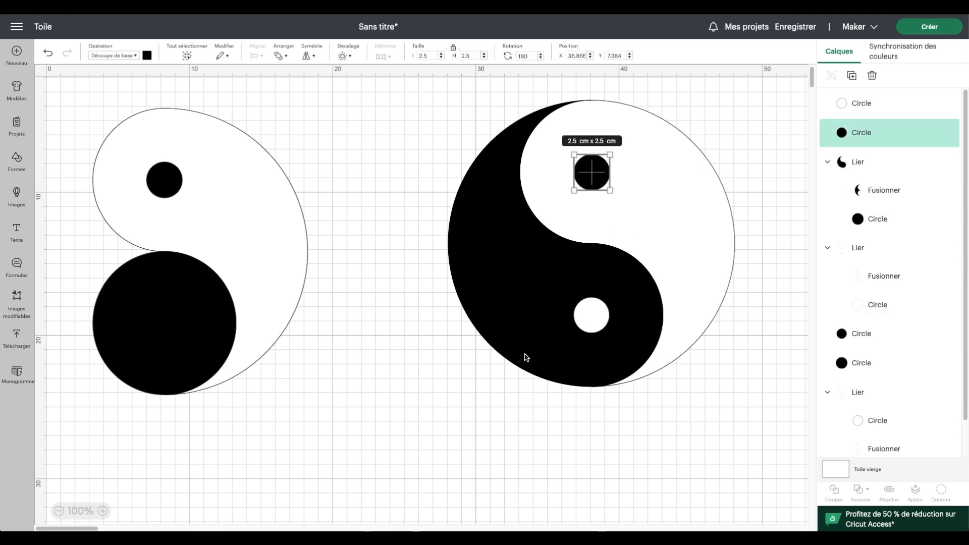
scroll(707, 366, right, 1)
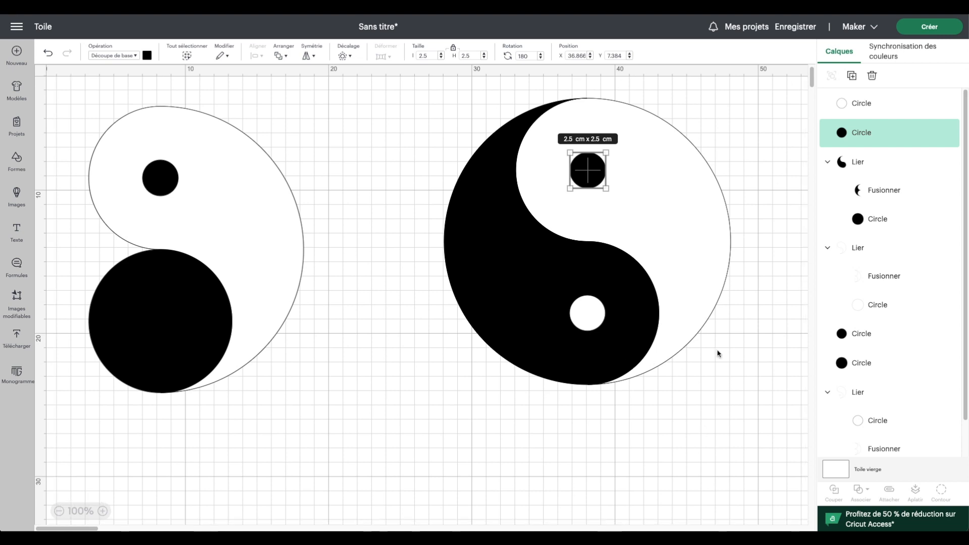
scroll(585, 388, down, 1)
scroll(565, 101, up, 1)
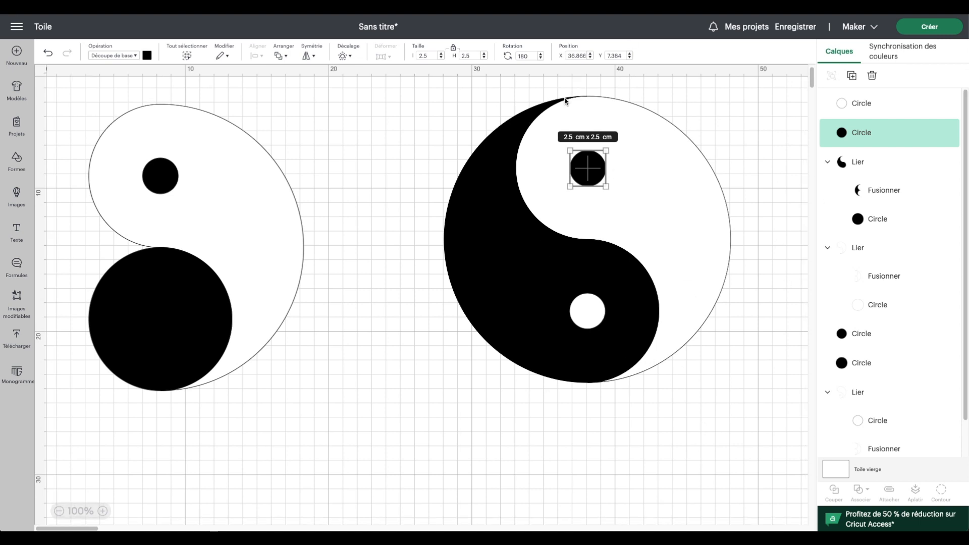
key(ctrl+z)
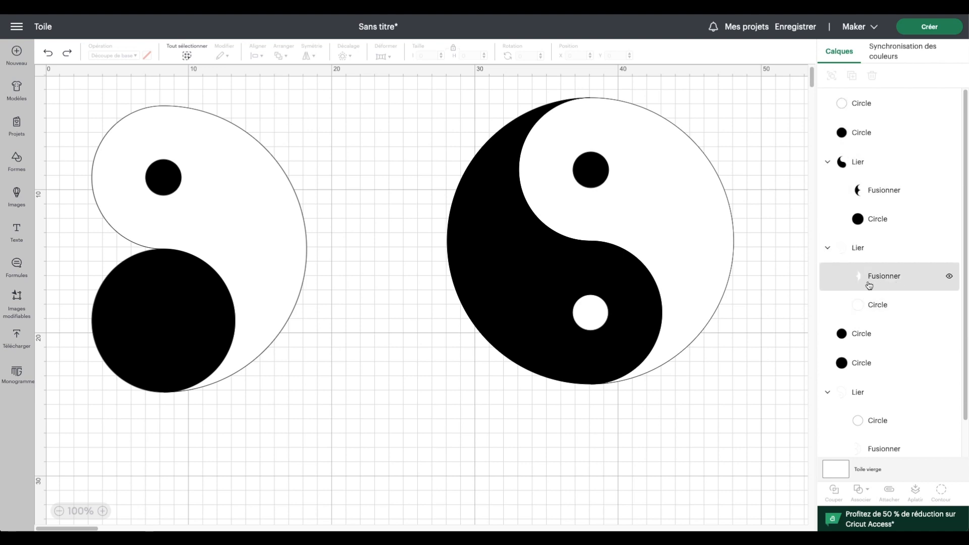
- Preview the cutting mats, inspecting the pieces on mats 1 and 2, and return to the canvas
click(902, 26)
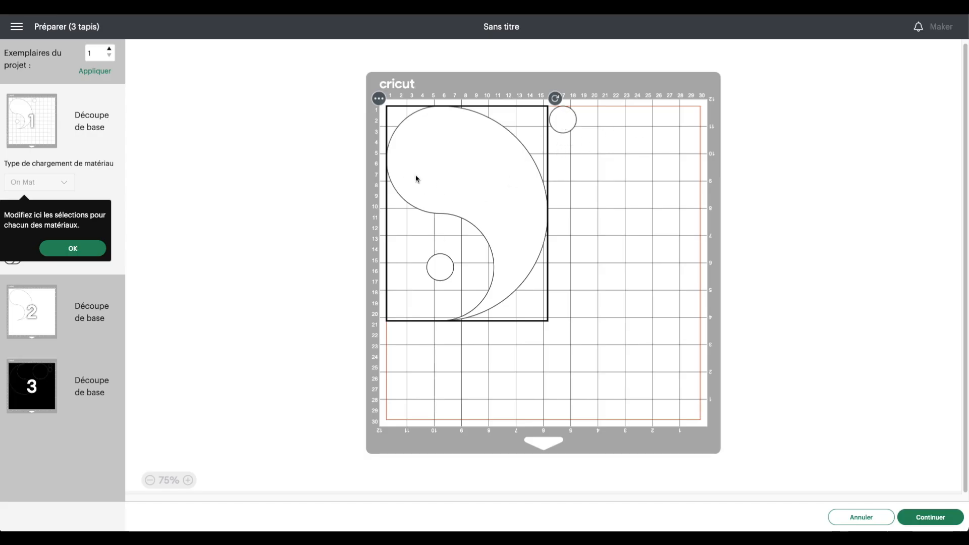
click(571, 120)
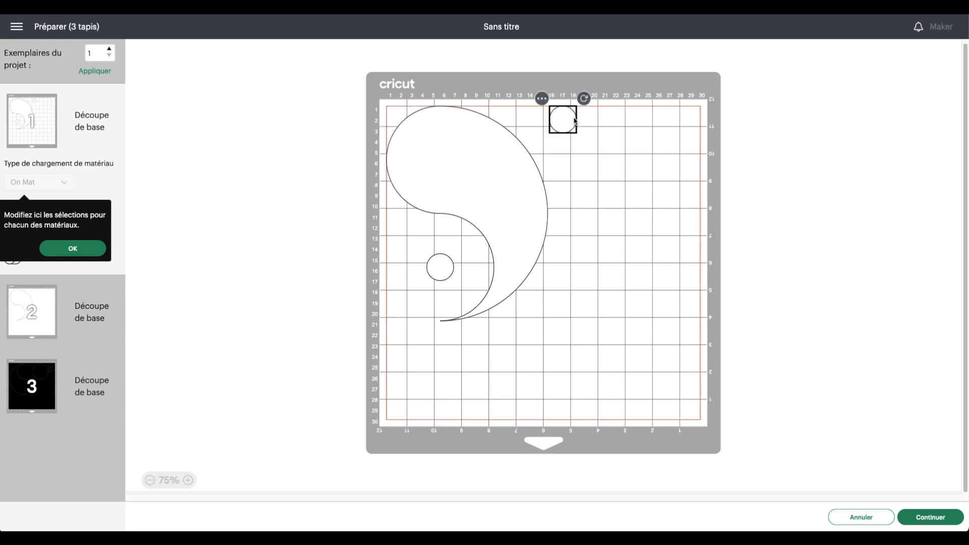
click(28, 307)
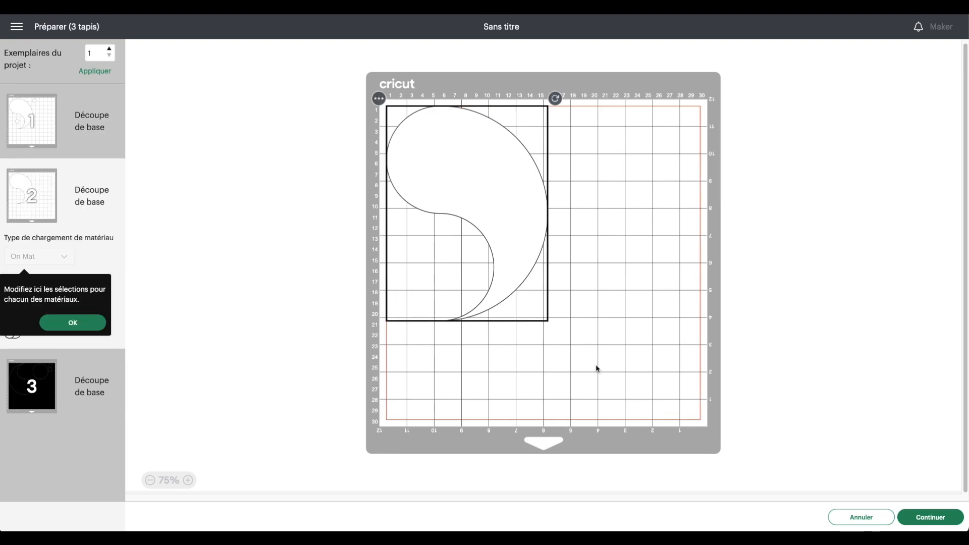
click(849, 515)
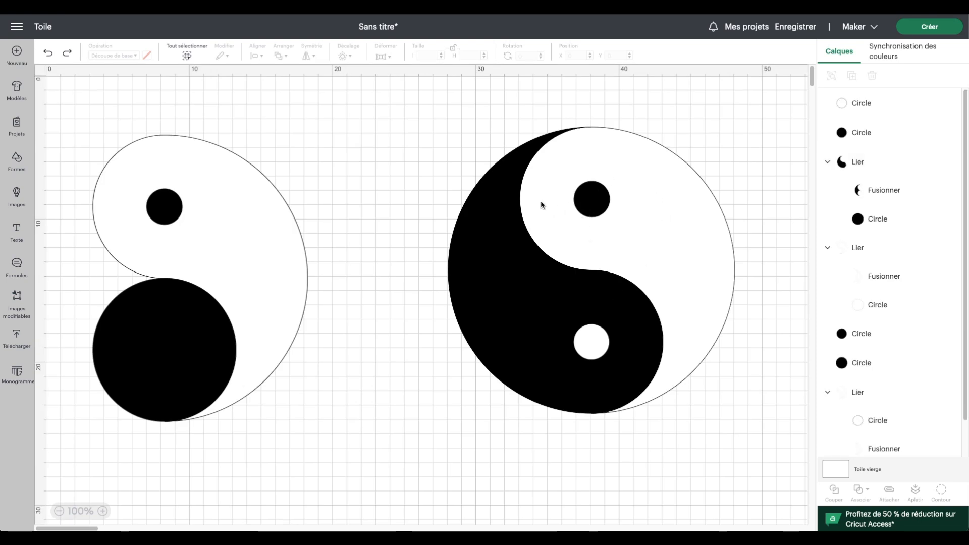
- Pull the halves of the assembled yin-yang apart and delete all of its shapes, including both dots
drag(543, 281, 450, 297)
drag(693, 212, 778, 205)
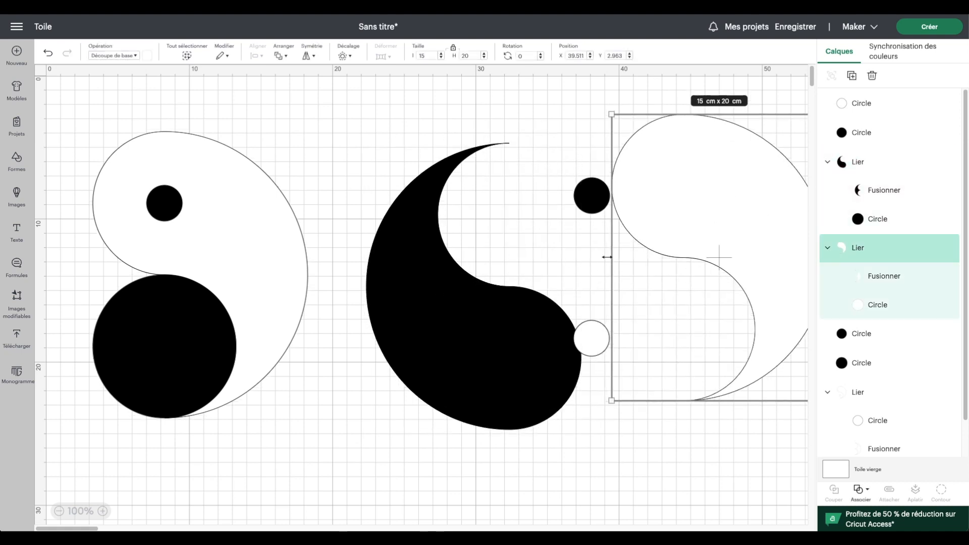
drag(521, 328, 589, 290)
drag(469, 82, 815, 515)
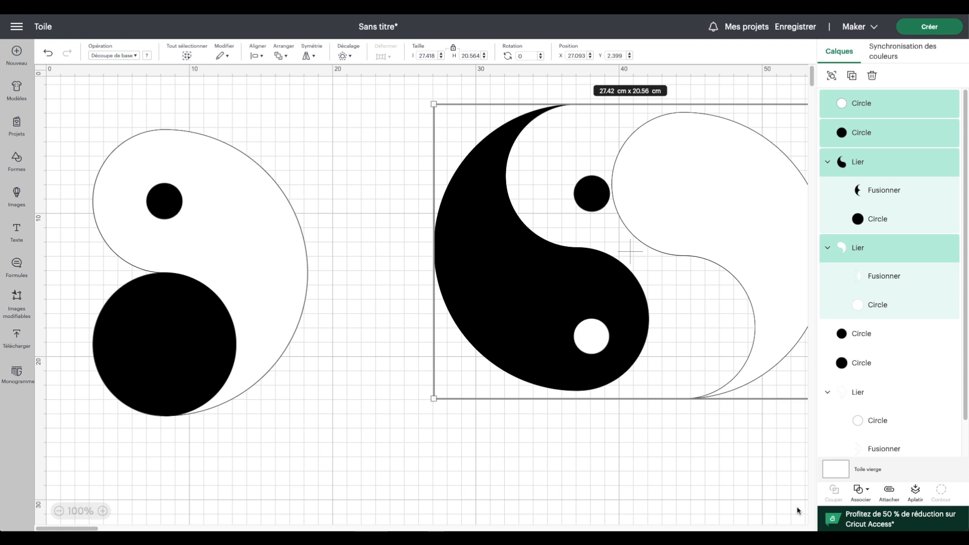
key(Delete)
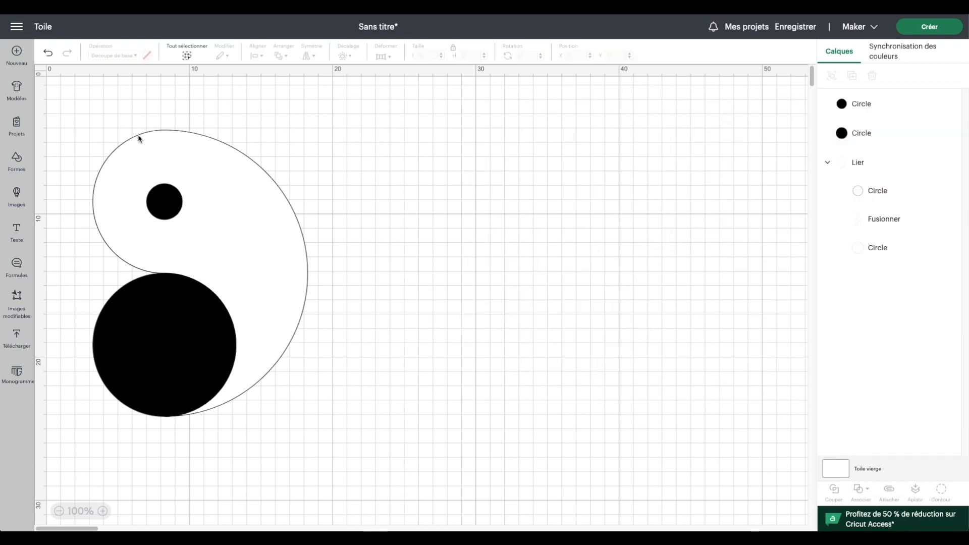
- Move the remaining white shape with its two black circles to X 20.875, Y 2.434 on the canvas
drag(89, 115, 448, 520)
drag(149, 316, 402, 298)
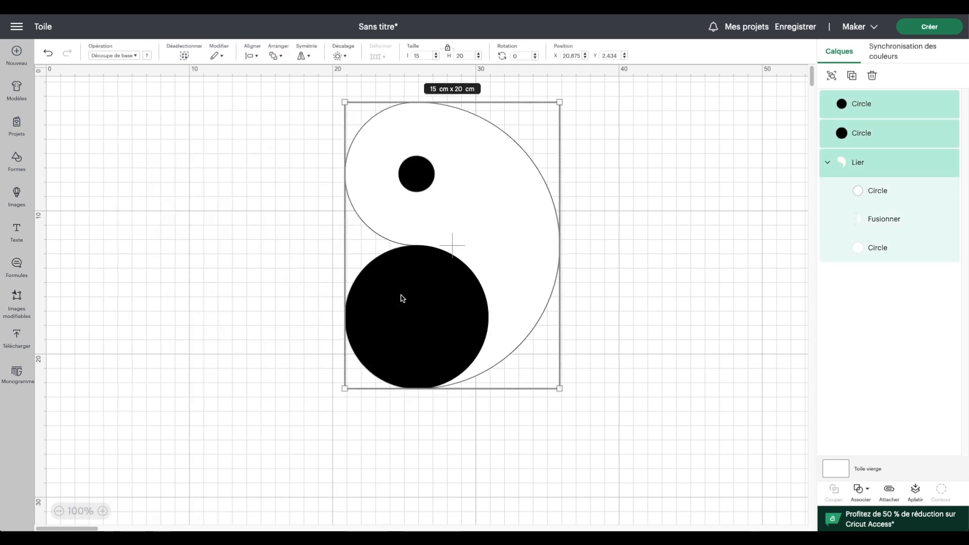
click(710, 245)
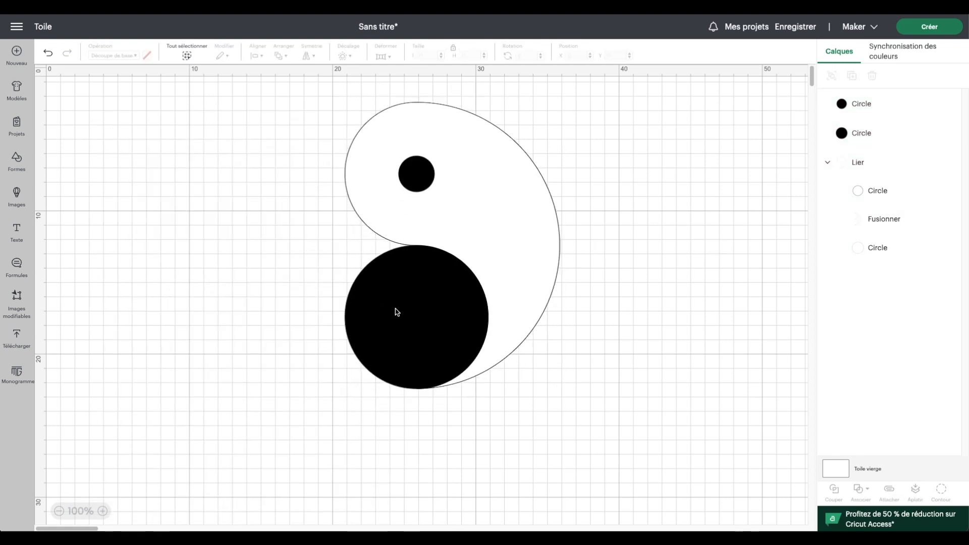
- Subtract the small black circle from the united white shape with Retirer to cut out the upper dot
click(424, 175)
click(48, 54)
drag(323, 93, 438, 207)
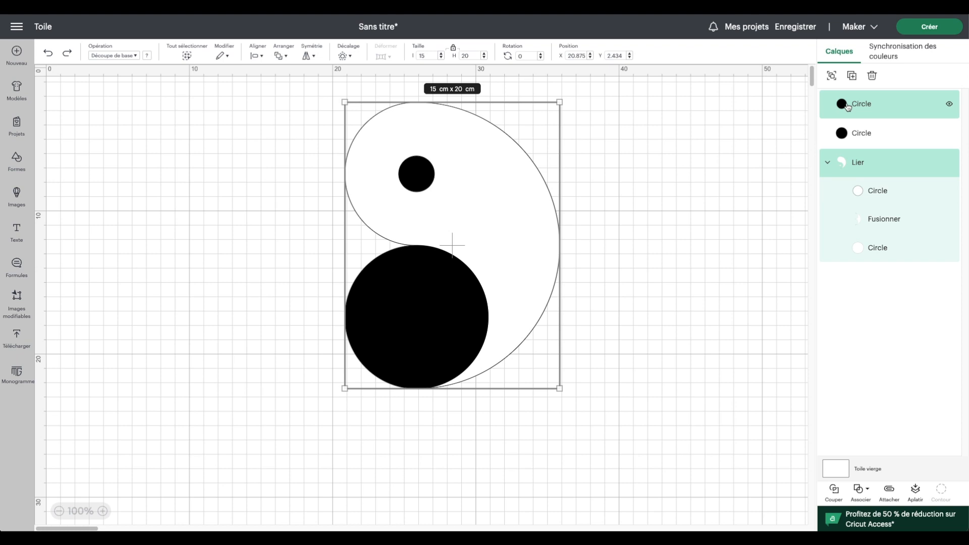
click(860, 490)
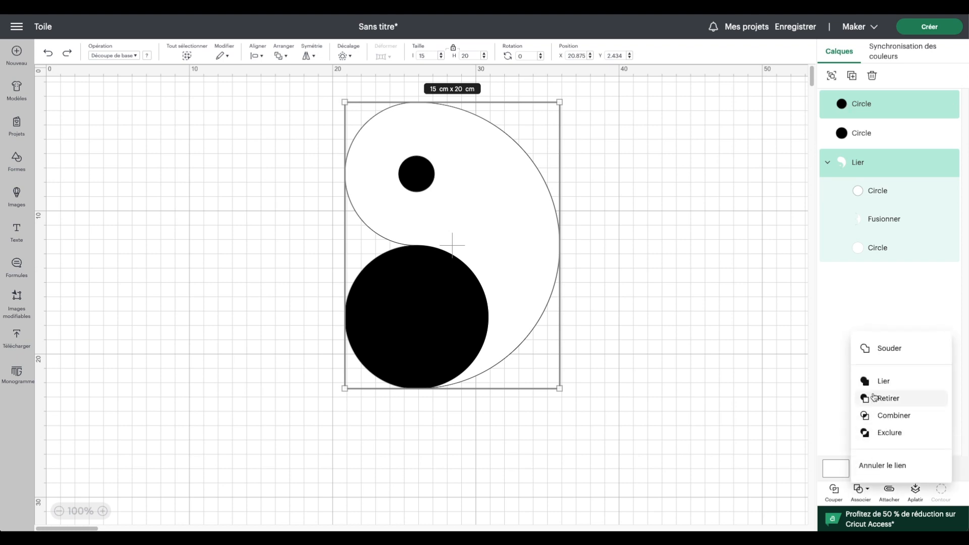
click(881, 399)
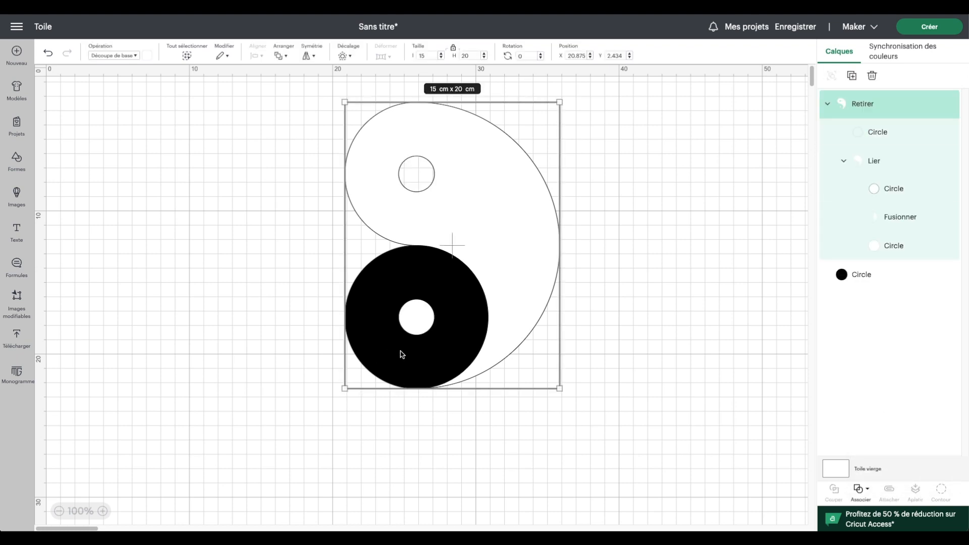
- Enlarge the remaining black circle to 20 cm and place it behind the white shape
click(859, 275)
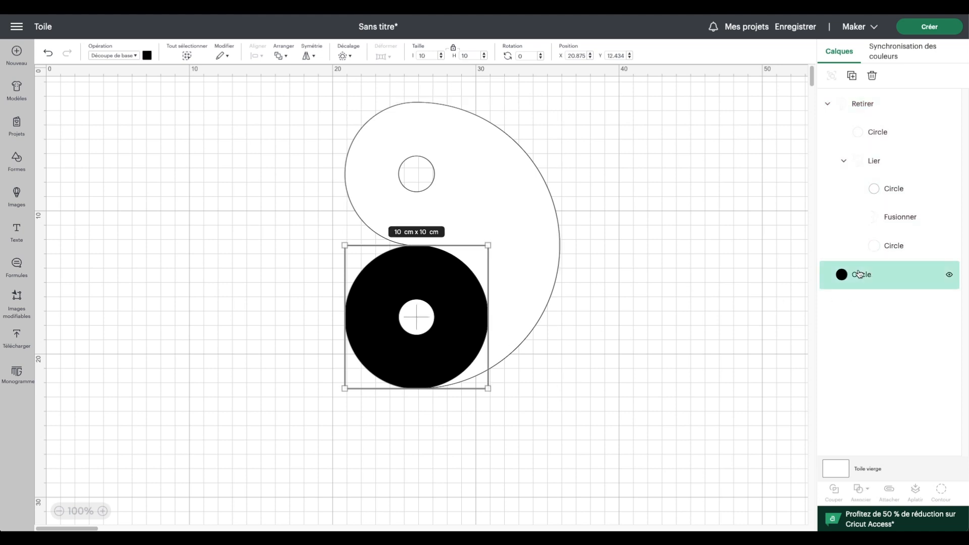
click(464, 56)
key(Return)
drag(586, 422, 496, 289)
scroll(574, 211, down, 1)
- Align the white shape and the black circle along their top and right edges
click(351, 84)
drag(352, 85, 426, 132)
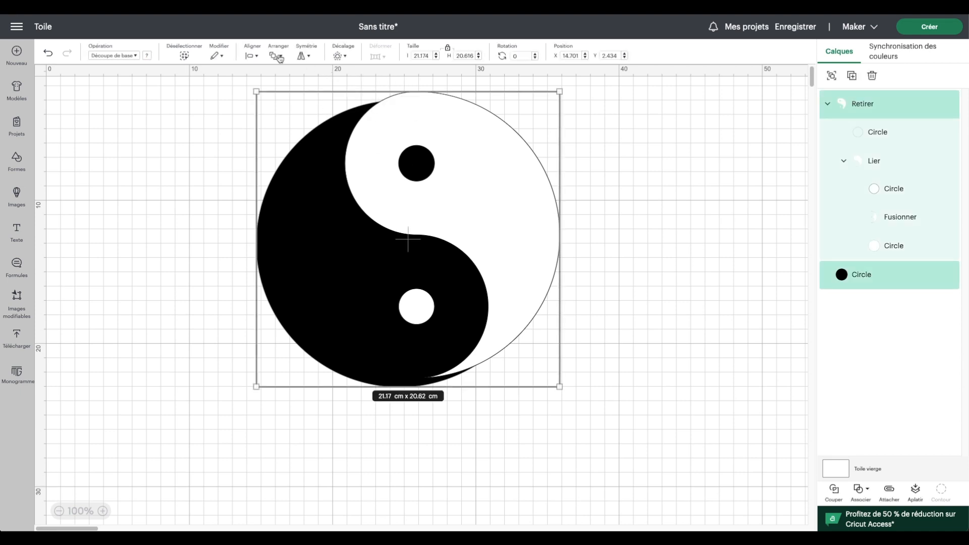
click(258, 56)
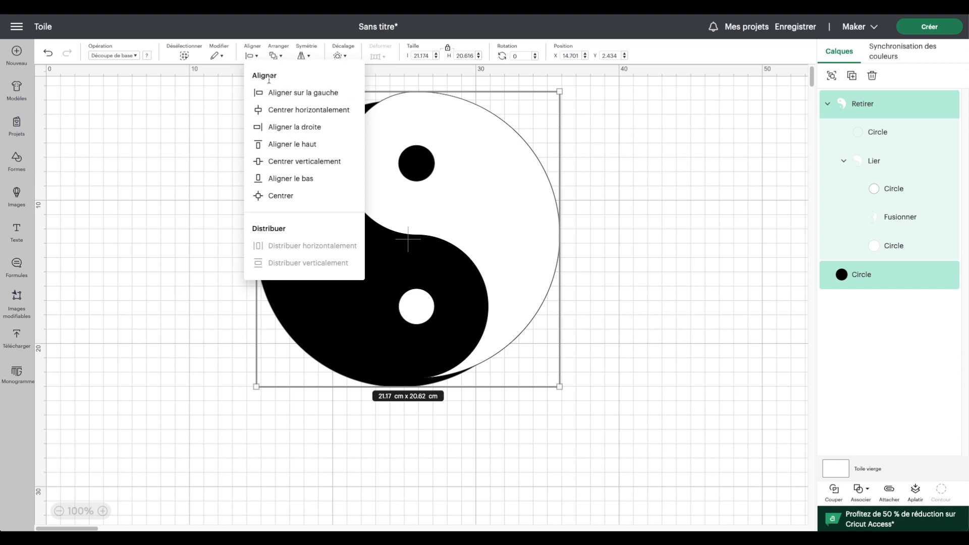
click(275, 145)
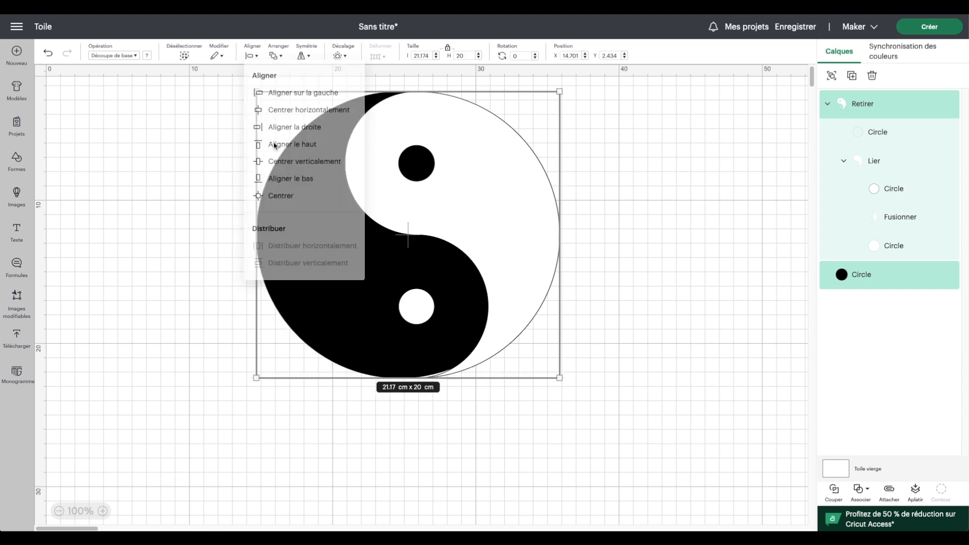
click(257, 57)
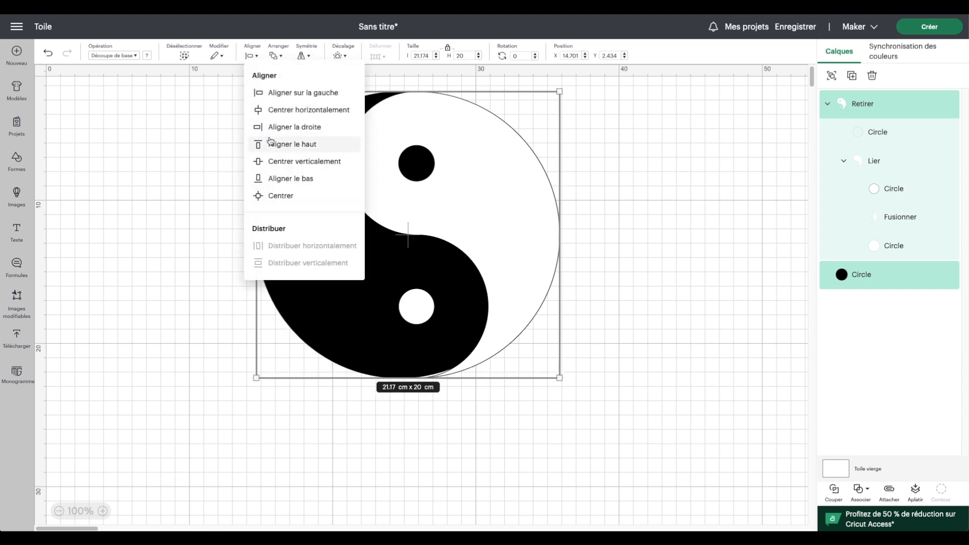
click(308, 128)
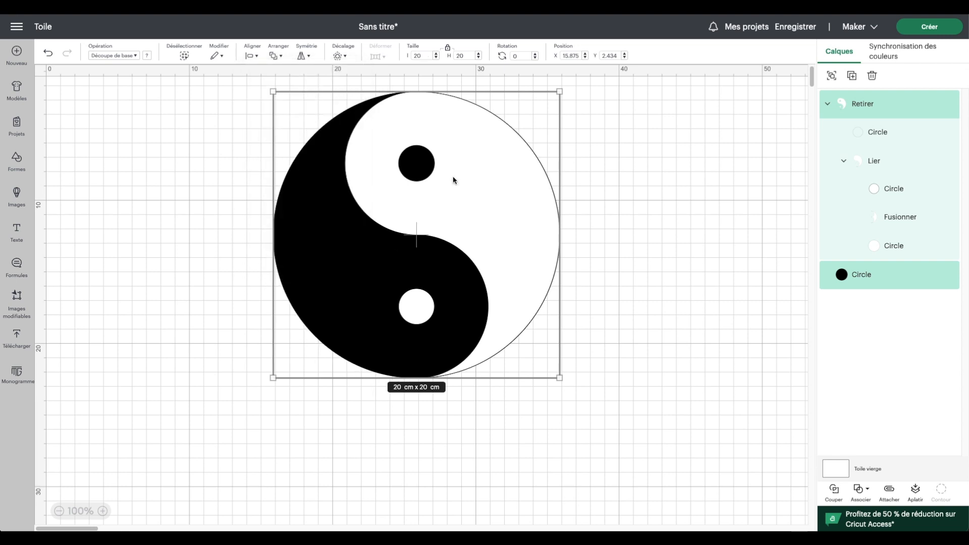
- Enlarge the black circle to 20.5 cm and adjust it and the white shape so a thin black border surrounds the design
click(65, 228)
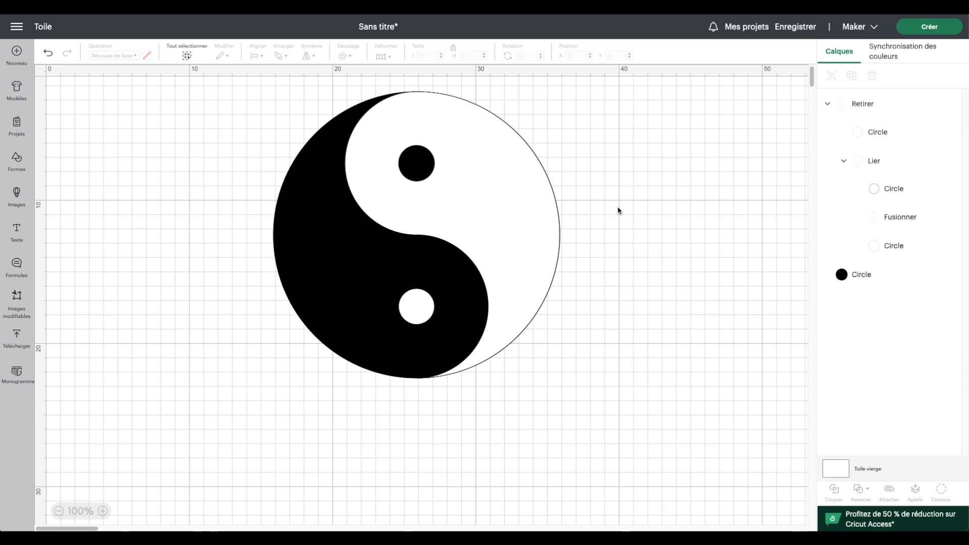
click(870, 288)
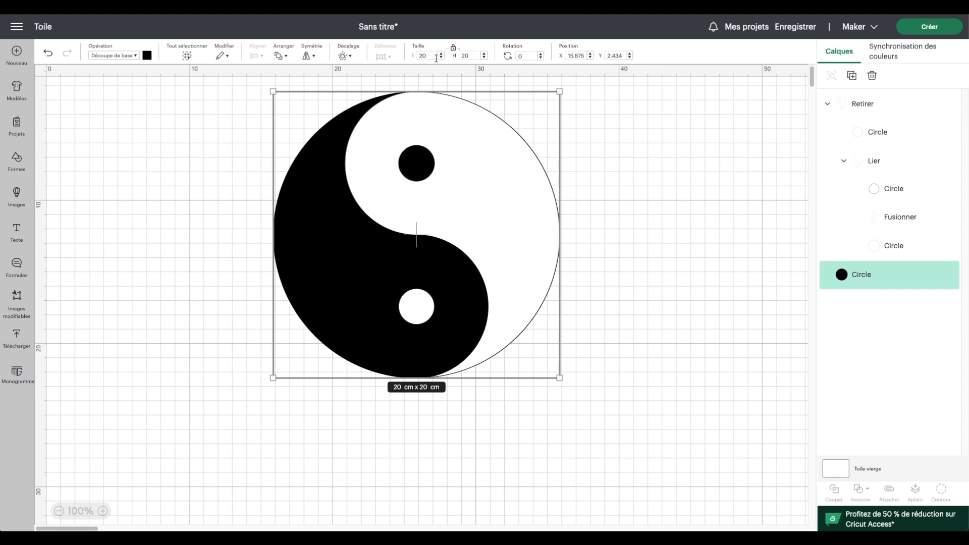
click(425, 56)
key(Return)
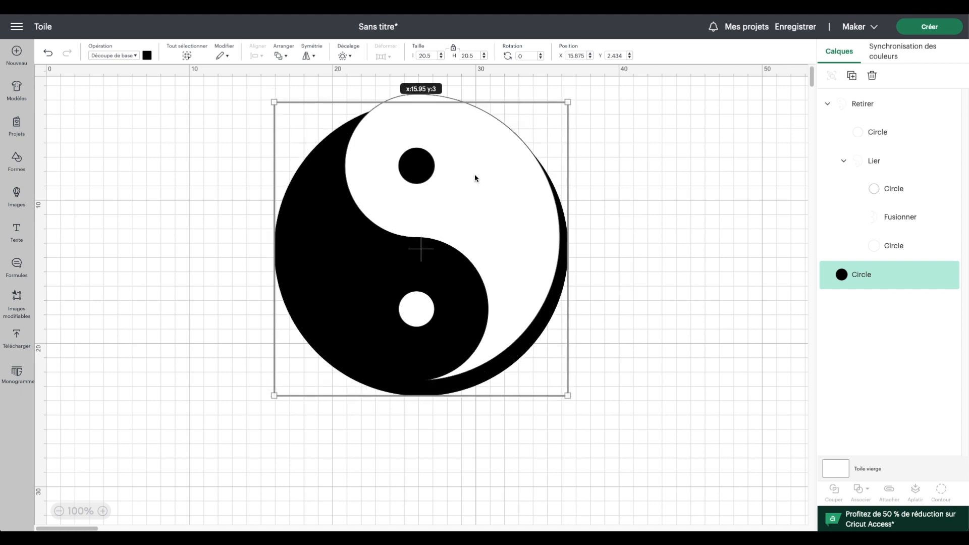
drag(309, 215, 309, 204)
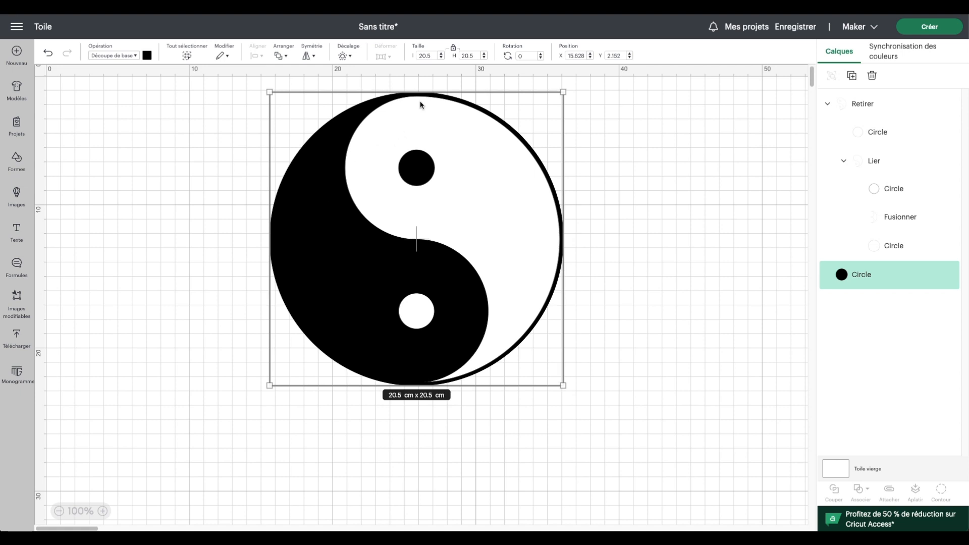
click(499, 137)
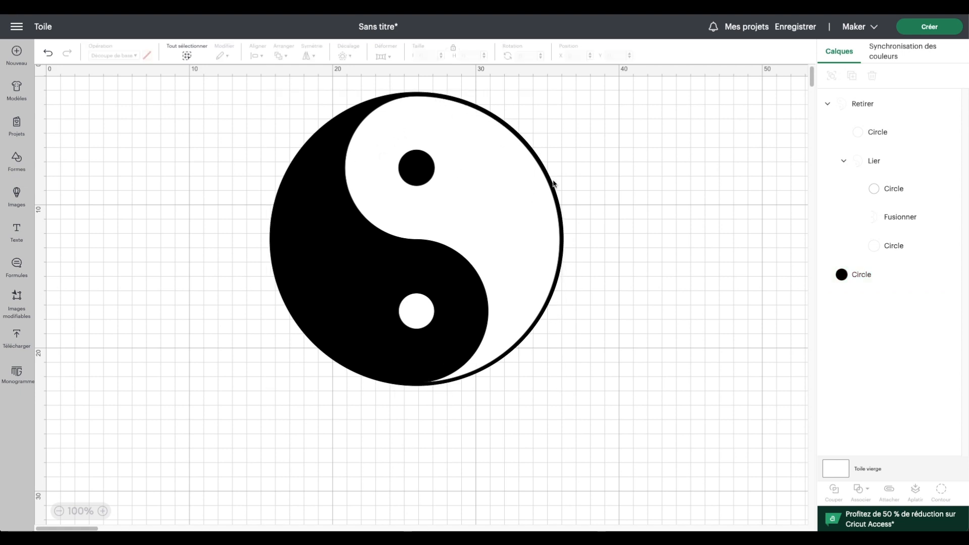
drag(411, 191, 412, 196)
click(595, 237)
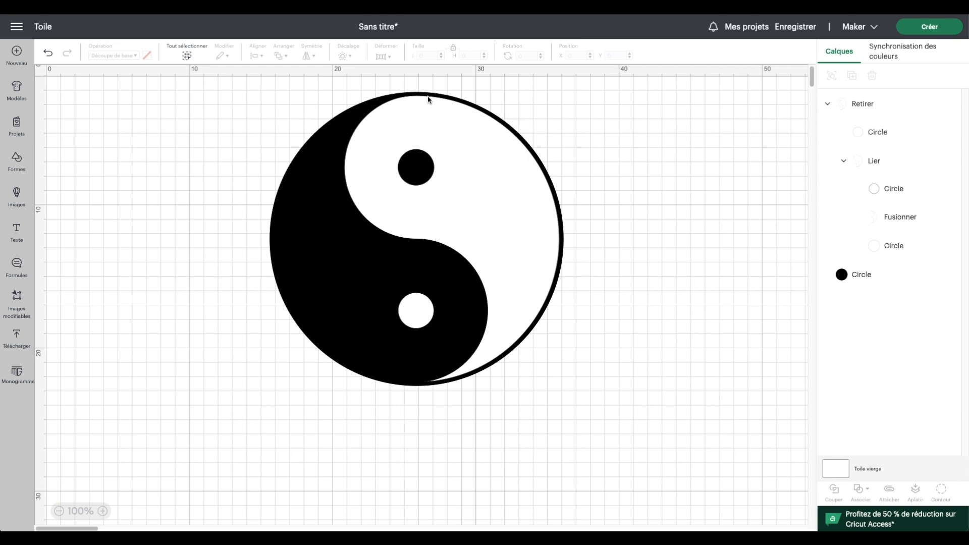